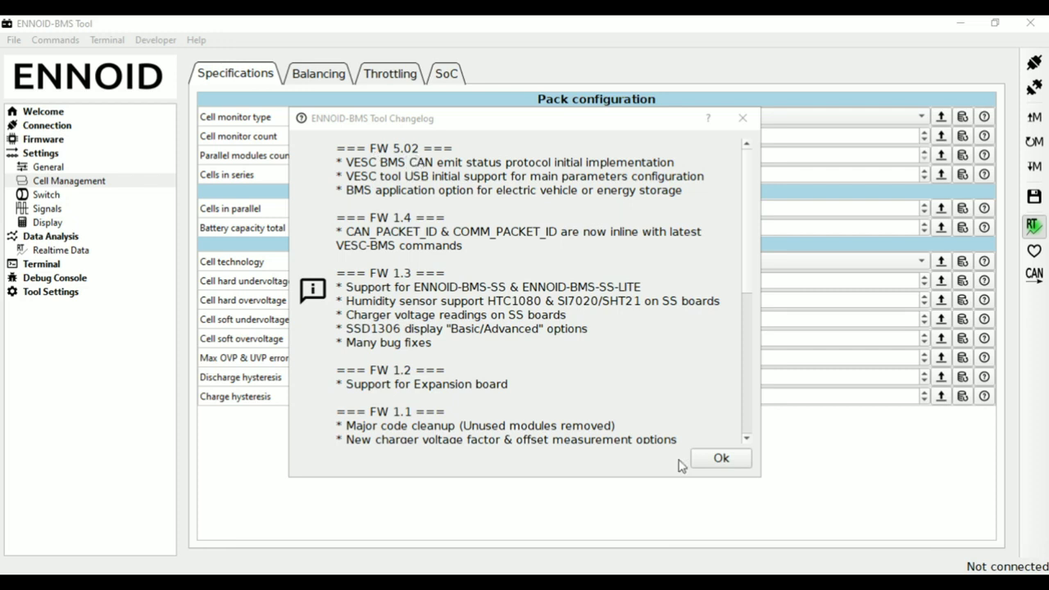
# - Dismiss the changelog and connect to the BMS
pyautogui.click(714, 459)
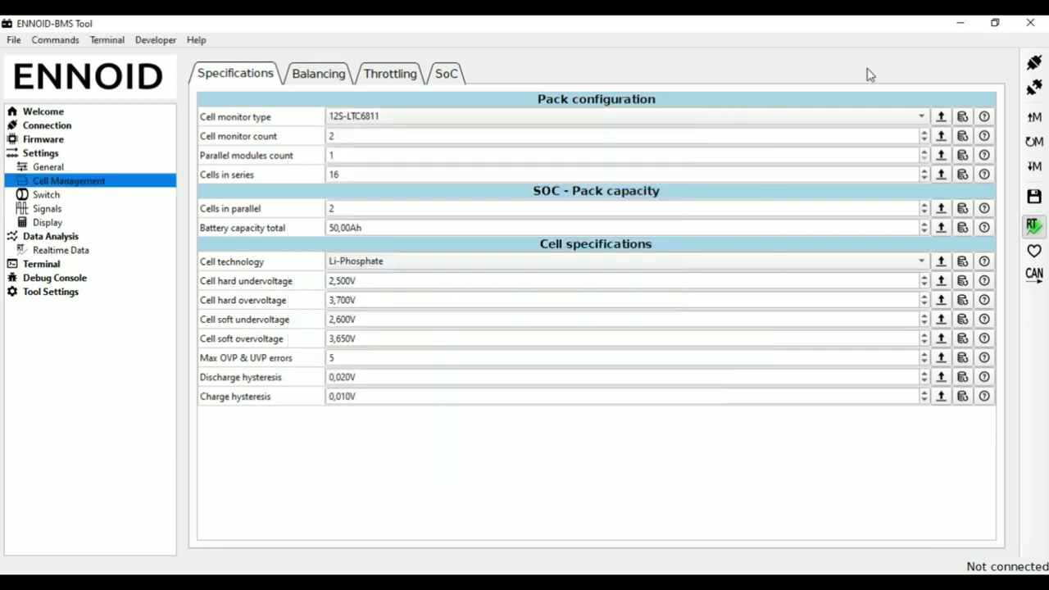
pyautogui.click(1034, 64)
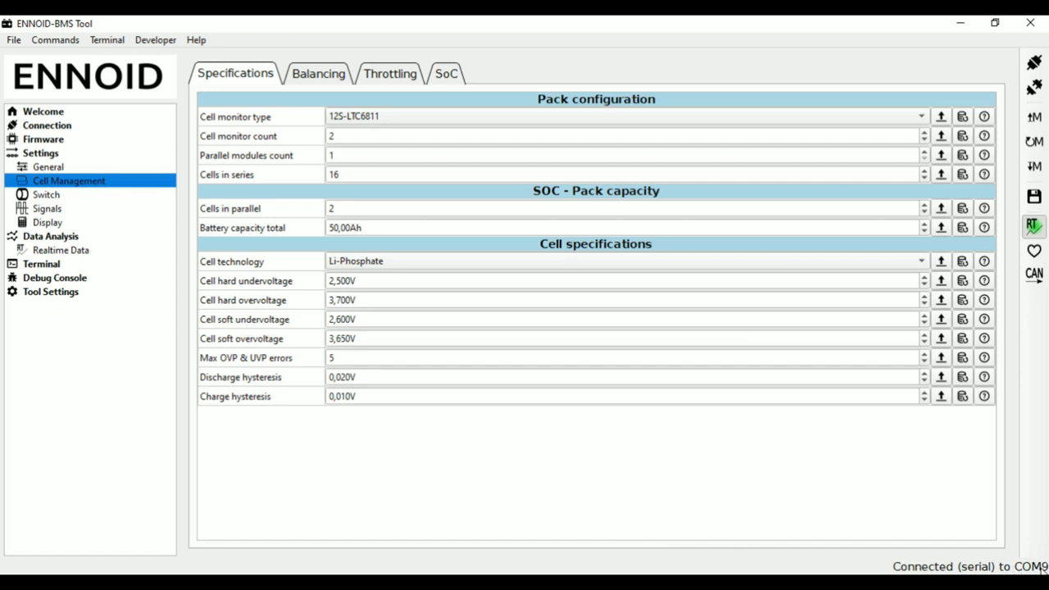
# - Look through the welcome page, the CAN, TCP and Bluetooth LE connection options, the firmware page and the master settings overview
pyautogui.click(50, 114)
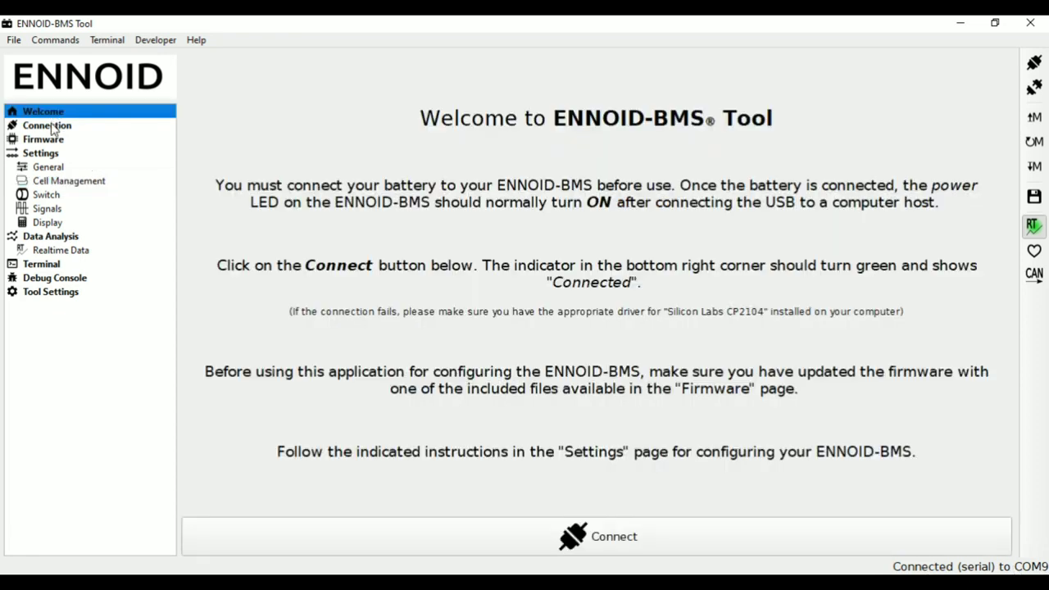
pyautogui.click(55, 128)
pyautogui.click(297, 70)
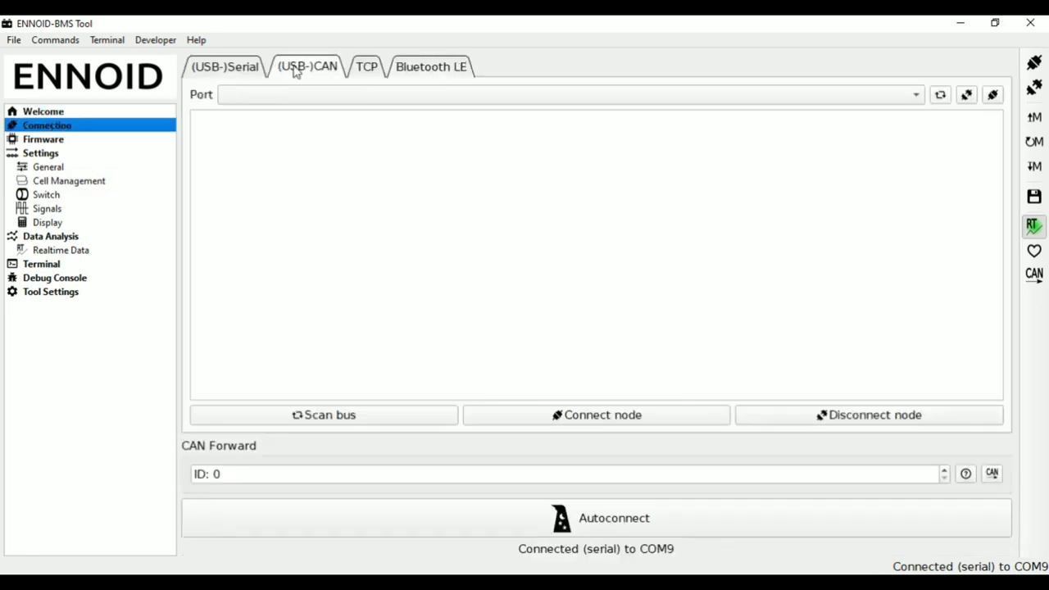
pyautogui.click(369, 69)
pyautogui.click(410, 72)
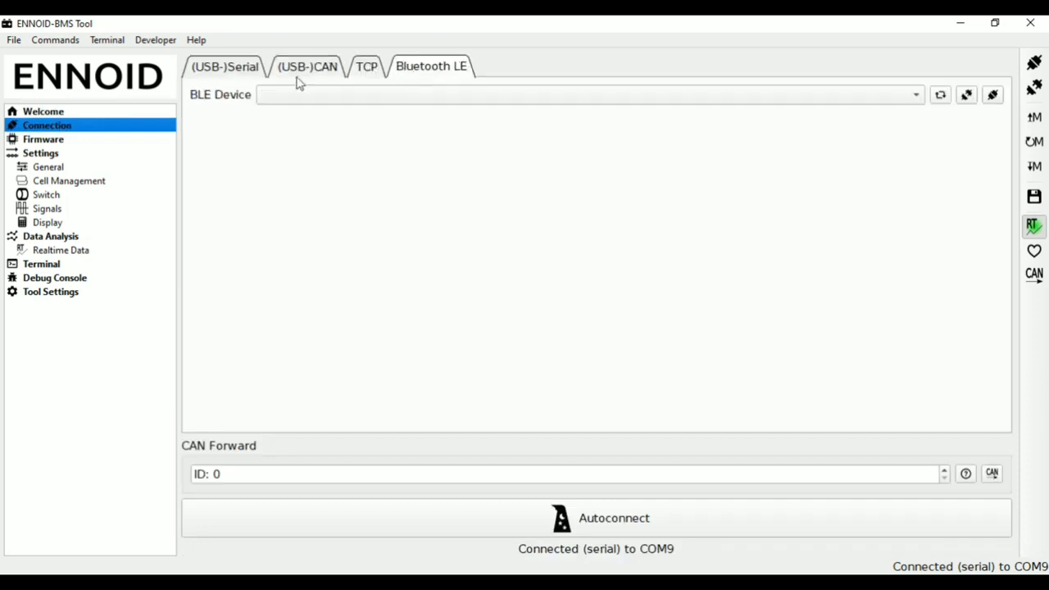
pyautogui.click(57, 143)
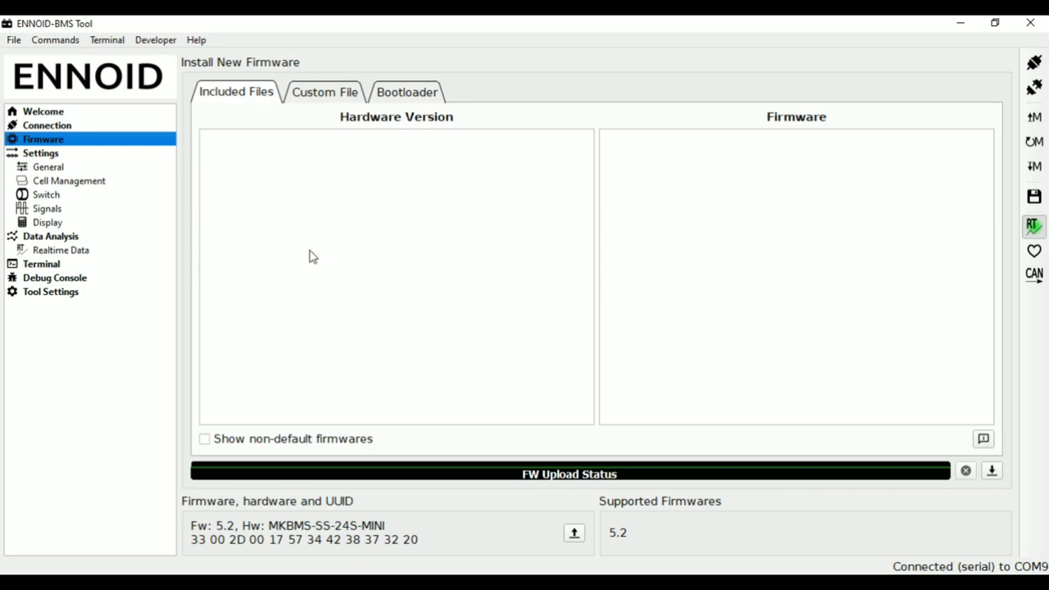
pyautogui.click(58, 155)
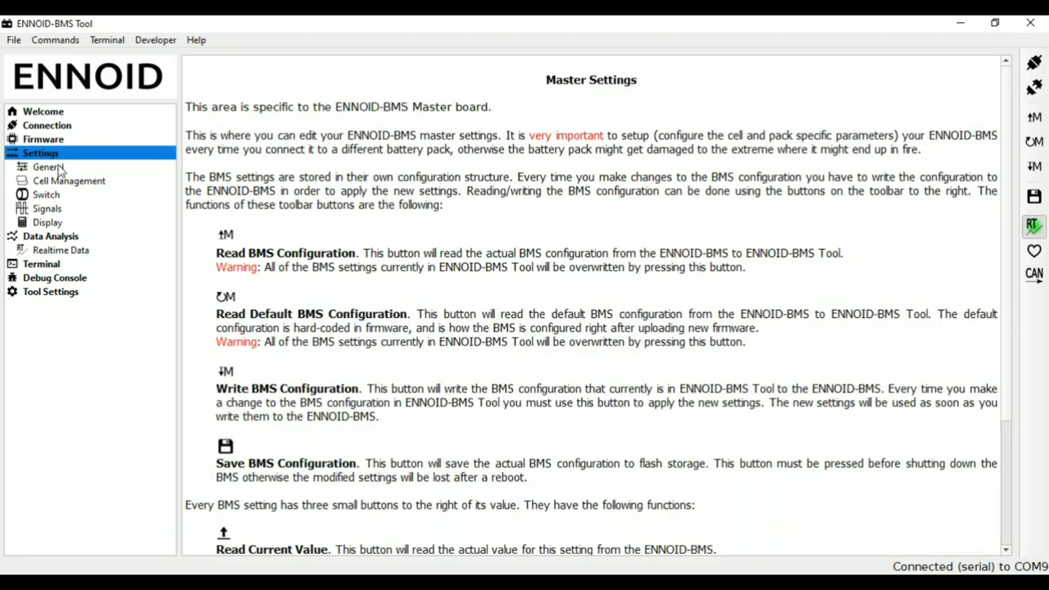
# - Read the help text for the Pulse or toggle power button setting in the general power-state settings
pyautogui.click(49, 167)
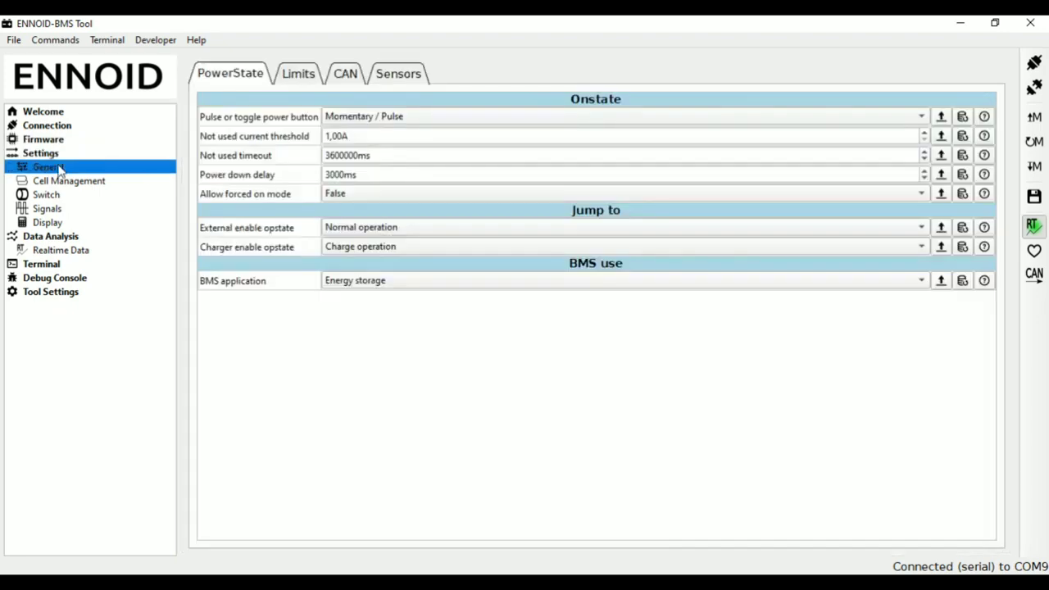
pyautogui.click(984, 117)
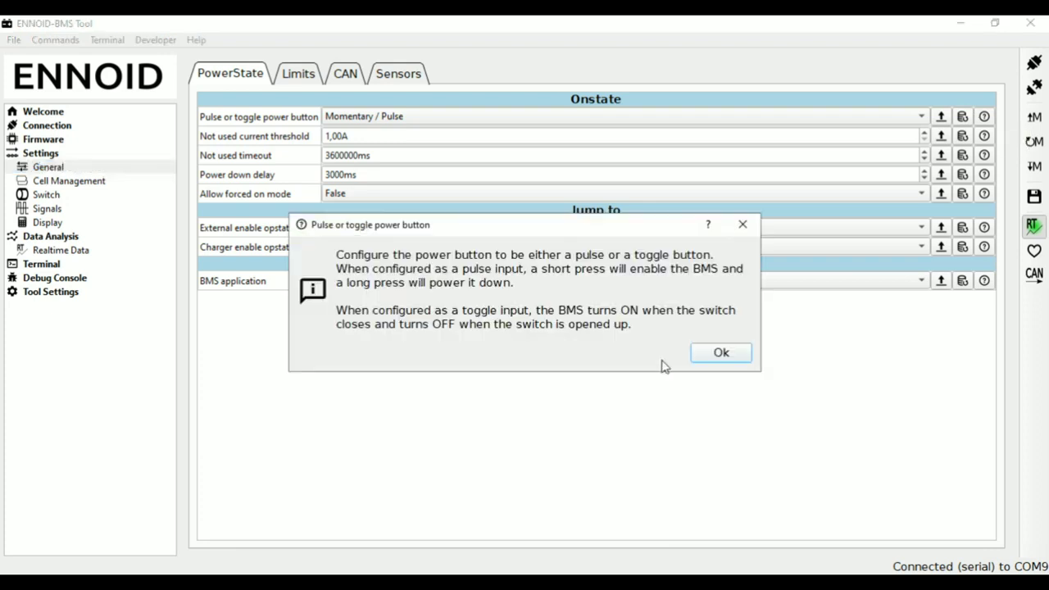
pyautogui.doubleClick(341, 261)
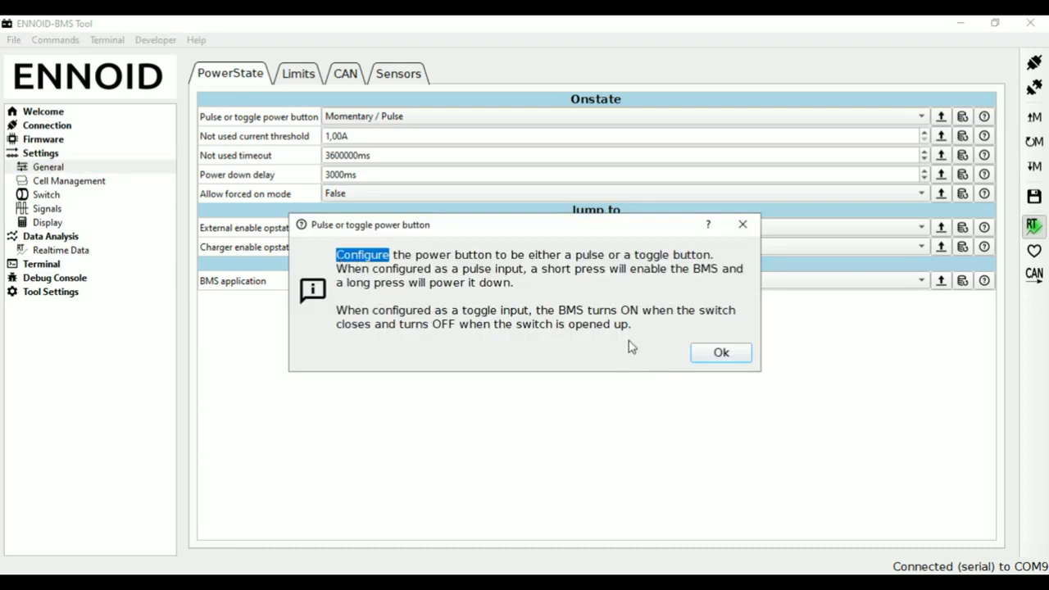
pyautogui.click(644, 328)
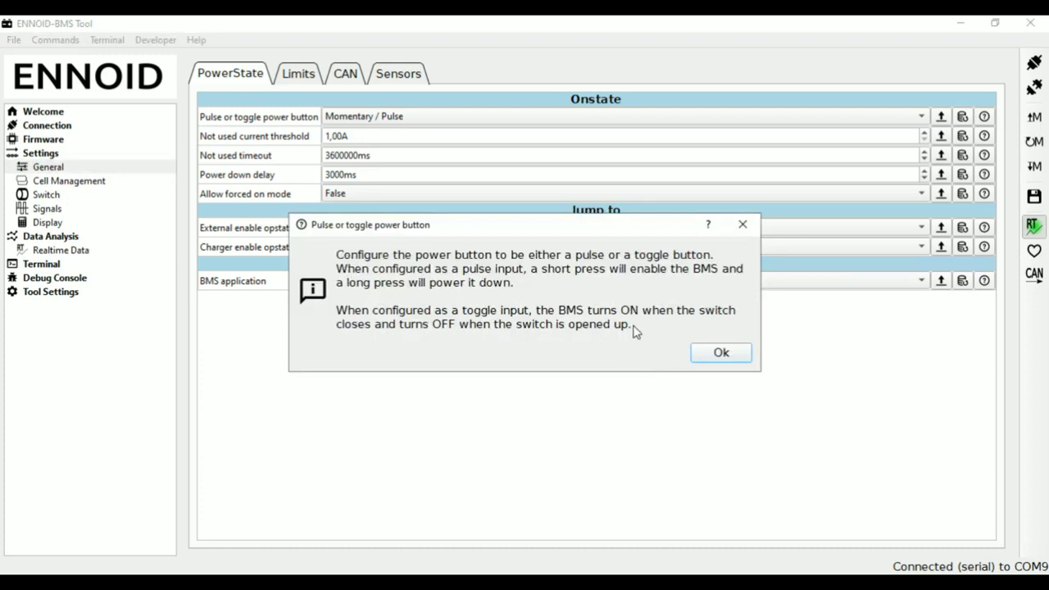
pyautogui.moveTo(632, 327); pyautogui.dragTo(329, 259)
pyautogui.click(721, 353)
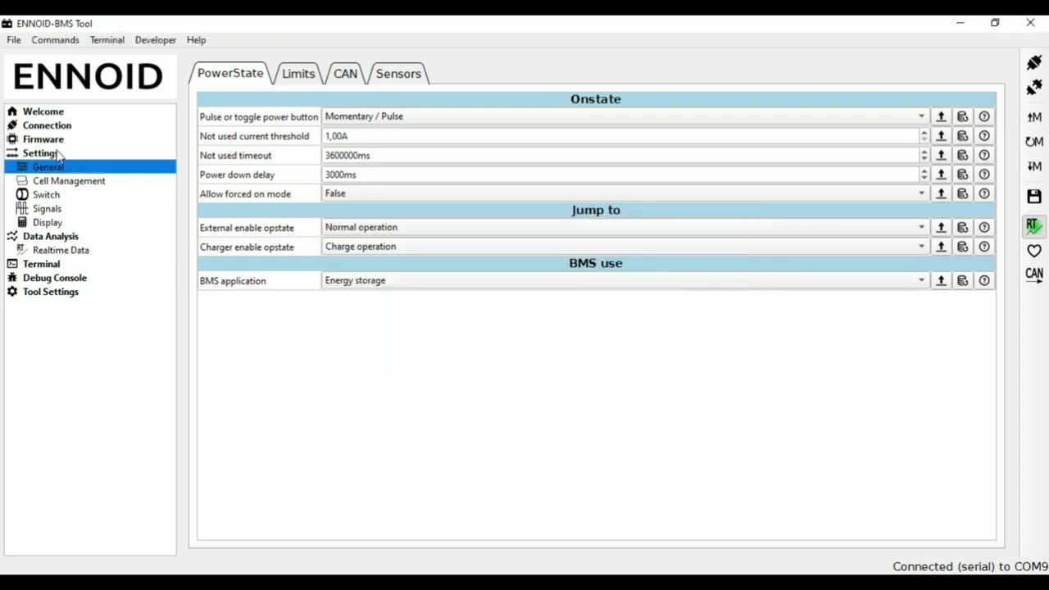
# - Look through the settings categories from General and Cell Management to Switch, Signals and Display
pyautogui.click(56, 154)
pyautogui.click(58, 168)
pyautogui.click(88, 185)
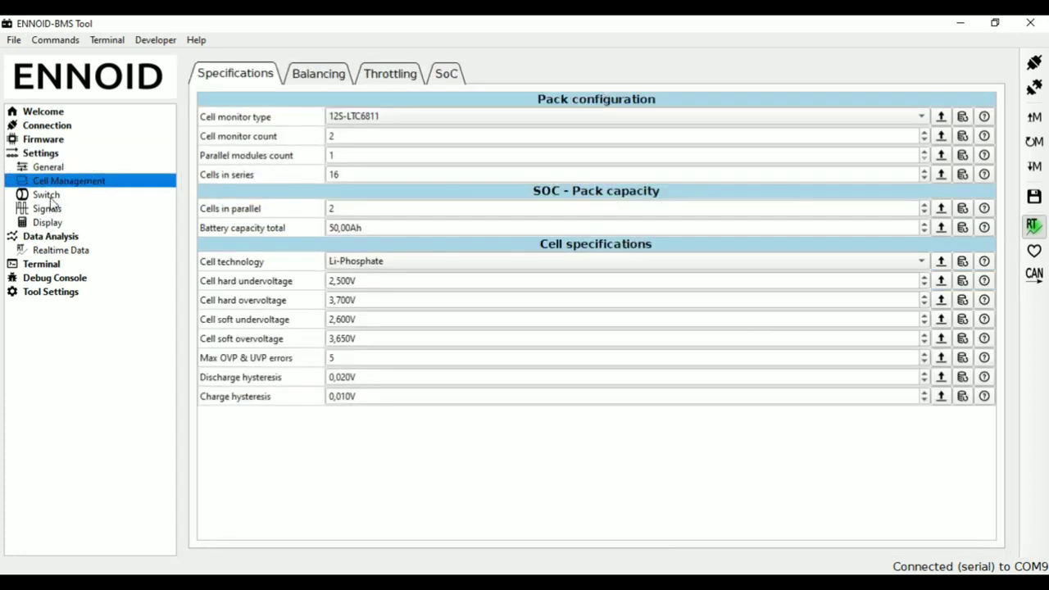
pyautogui.click(52, 197)
pyautogui.click(53, 210)
pyautogui.click(54, 223)
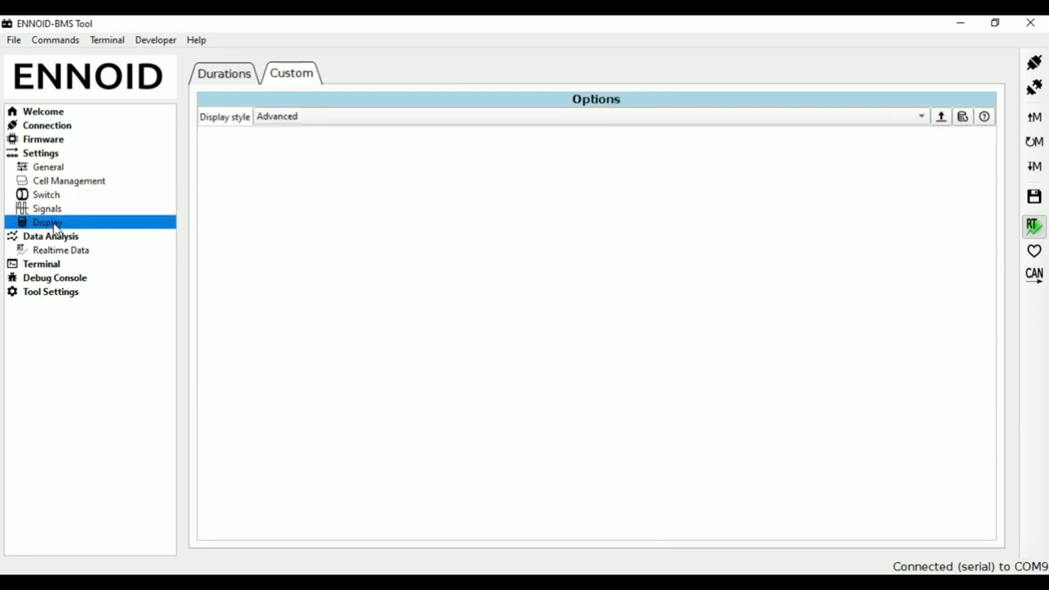
# - Review the general limits and the battery NTC sensor specifications, including the NTC 25 deg resistance
pyautogui.click(57, 169)
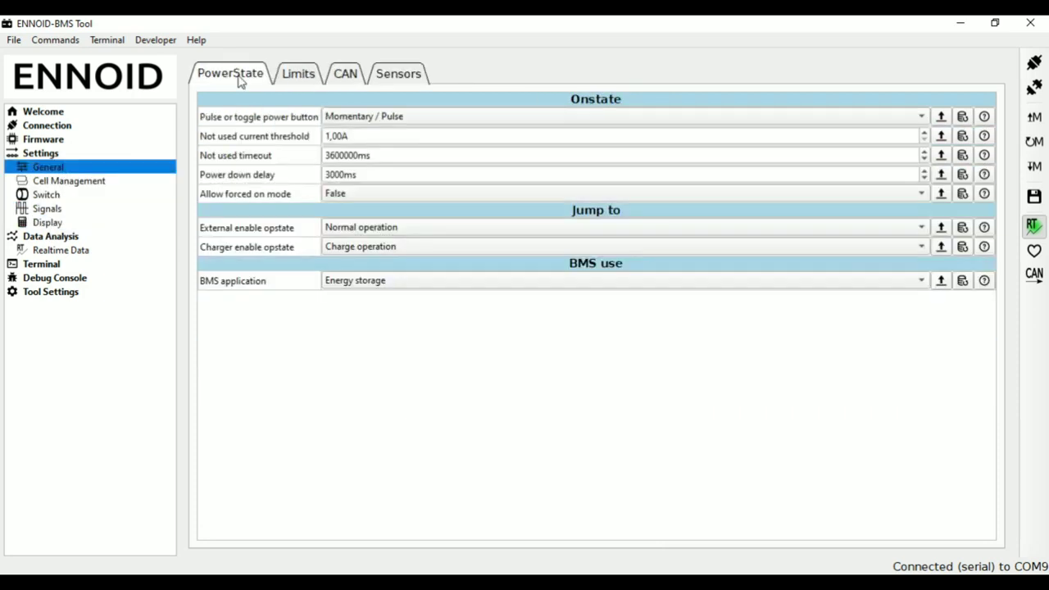
pyautogui.click(290, 77)
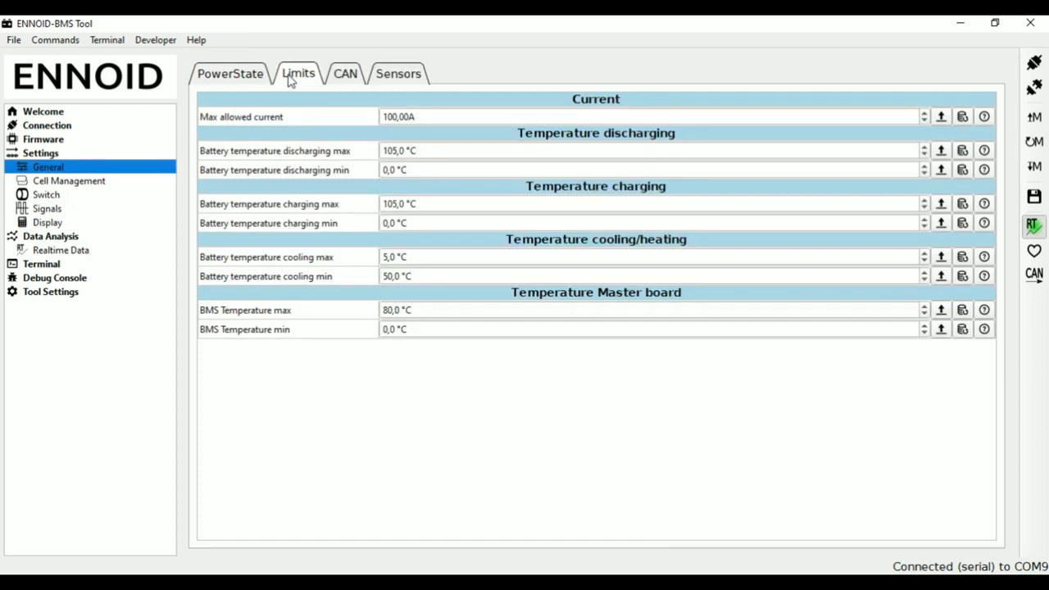
pyautogui.click(373, 81)
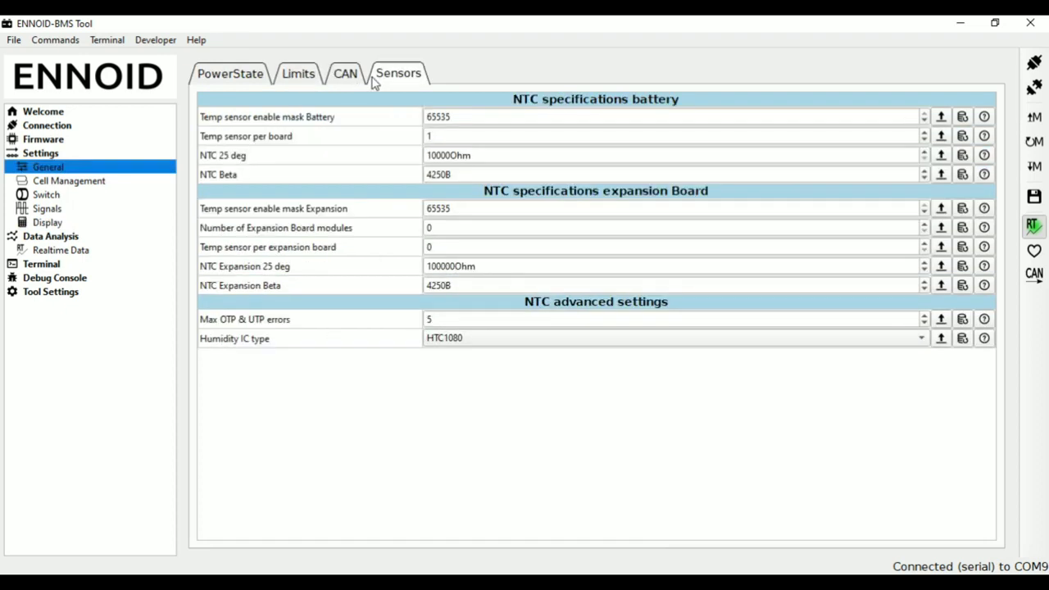
pyautogui.click(450, 155)
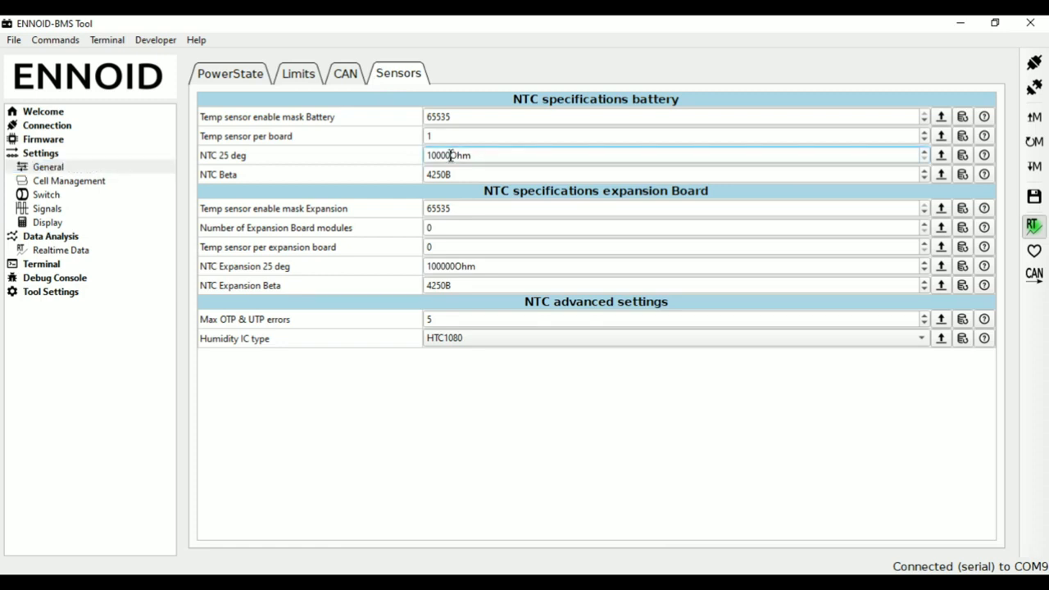
pyautogui.moveTo(450, 155); pyautogui.dragTo(431, 155)
pyautogui.click(450, 154)
pyautogui.hotkey('shift', 'Tab')
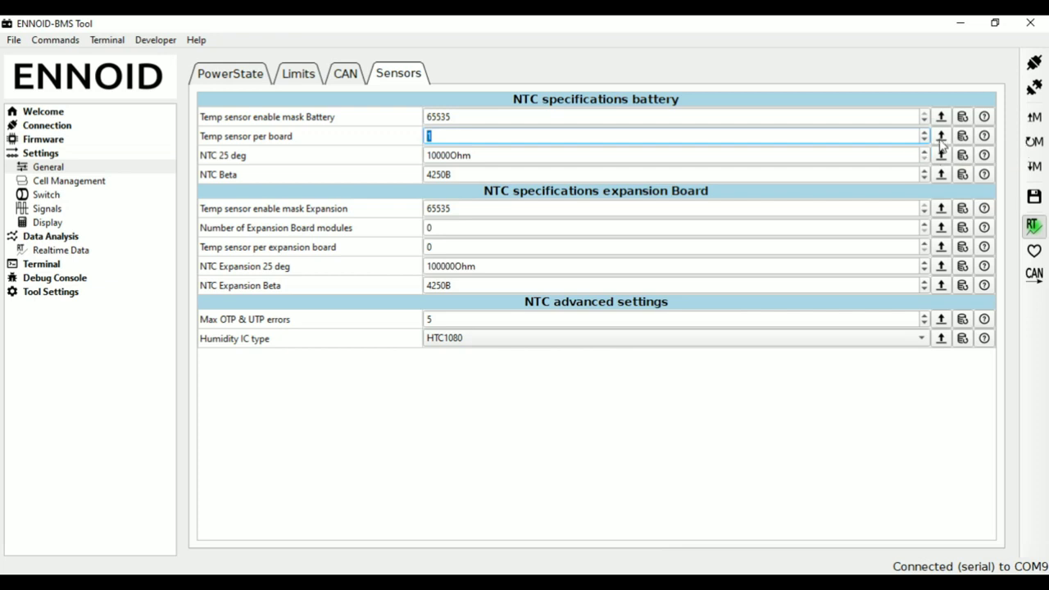
# - Read the current Temp sensor per board value back from the BMS
pyautogui.click(941, 138)
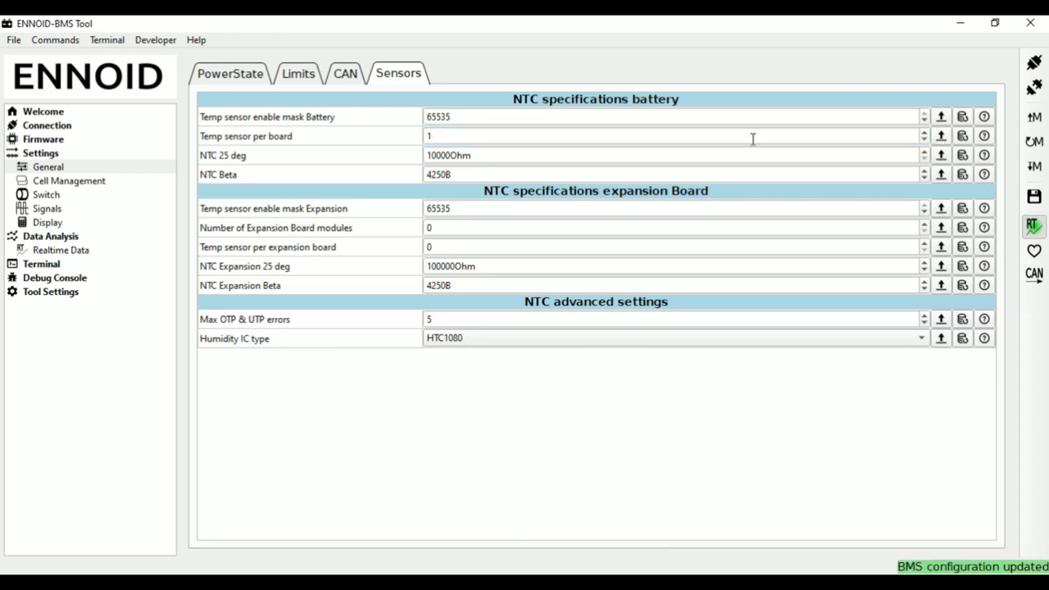
pyautogui.moveTo(496, 137); pyautogui.dragTo(413, 137)
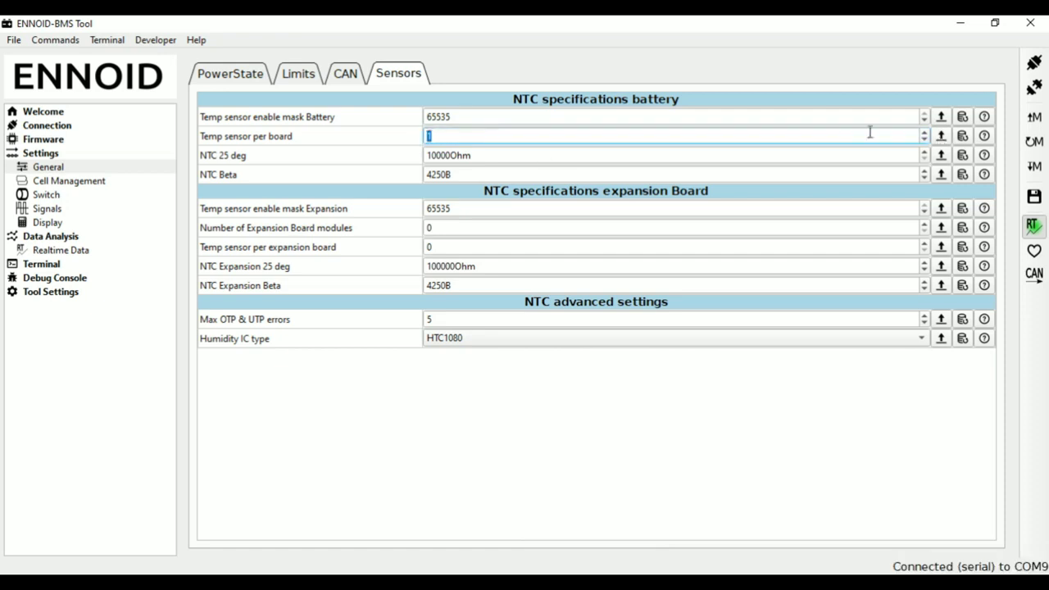
pyautogui.click(925, 139)
pyautogui.click(941, 136)
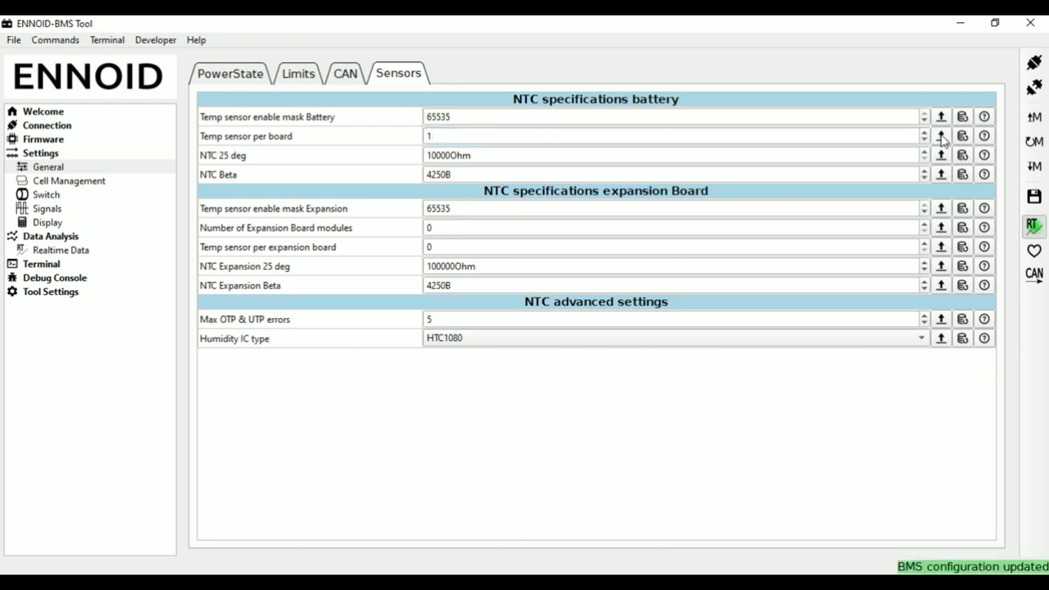
# - Set Temp sensor per board to 2 and write the configuration to the BMS
pyautogui.moveTo(541, 139); pyautogui.dragTo(382, 145)
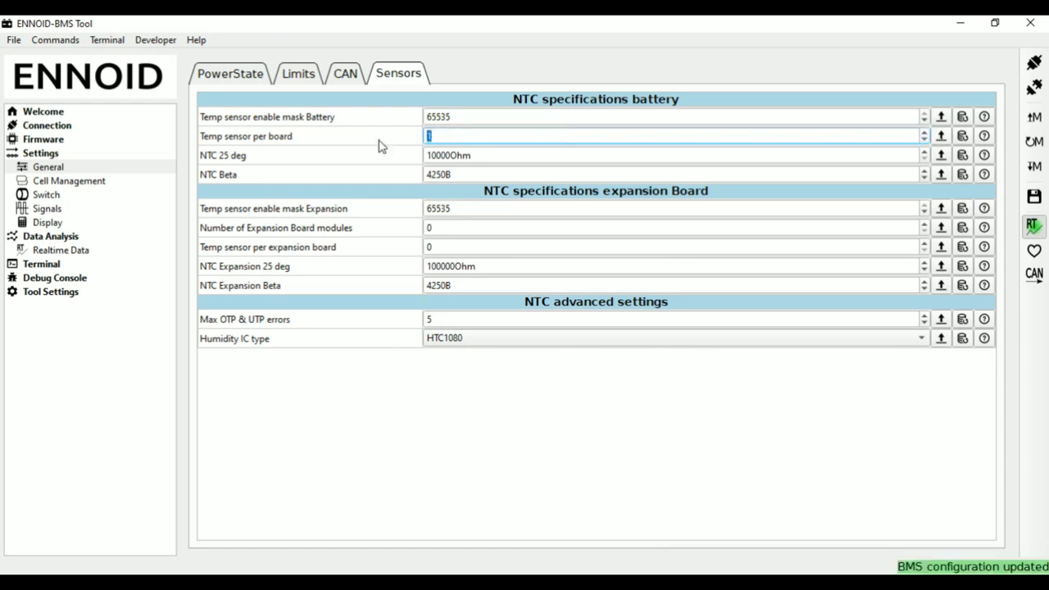
pyautogui.write('1')
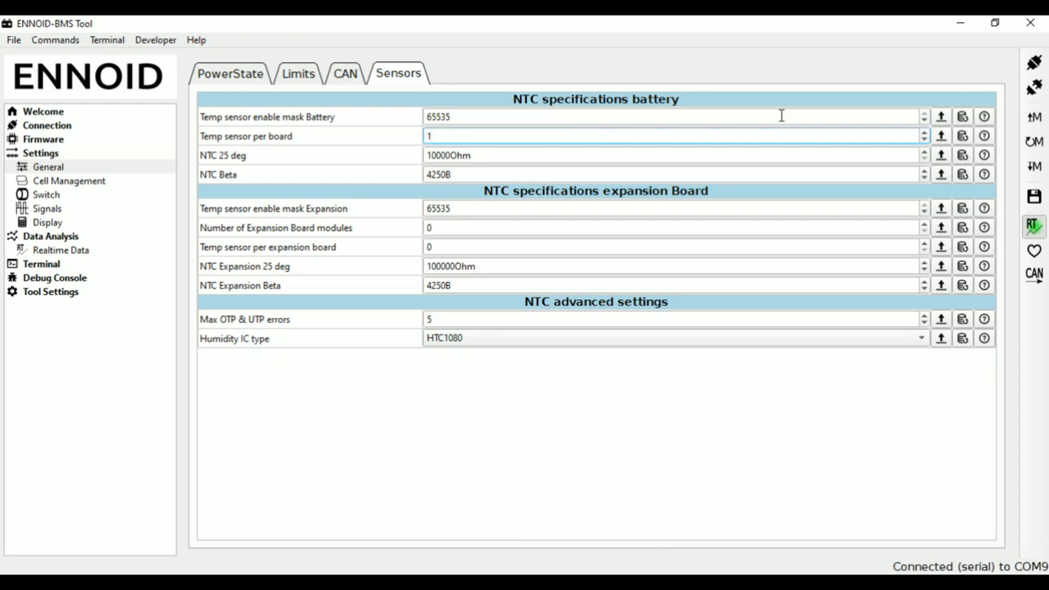
pyautogui.click(924, 134)
pyautogui.click(1032, 169)
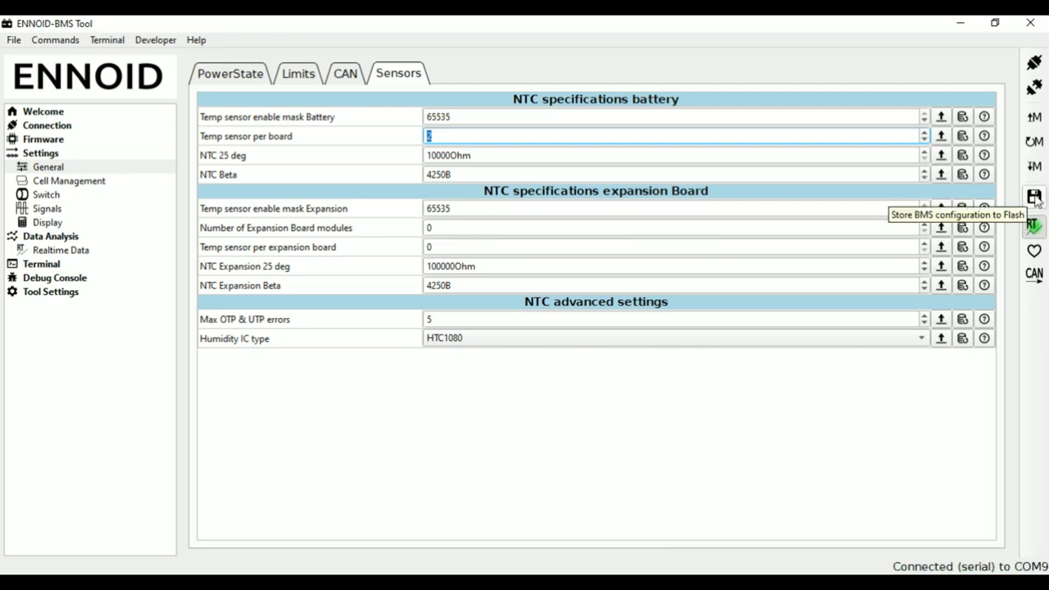
# - Review the CAN configuration and the CAN ID Style options, keeping ENNOID / DiebieMS / VESC selected
pyautogui.click(345, 75)
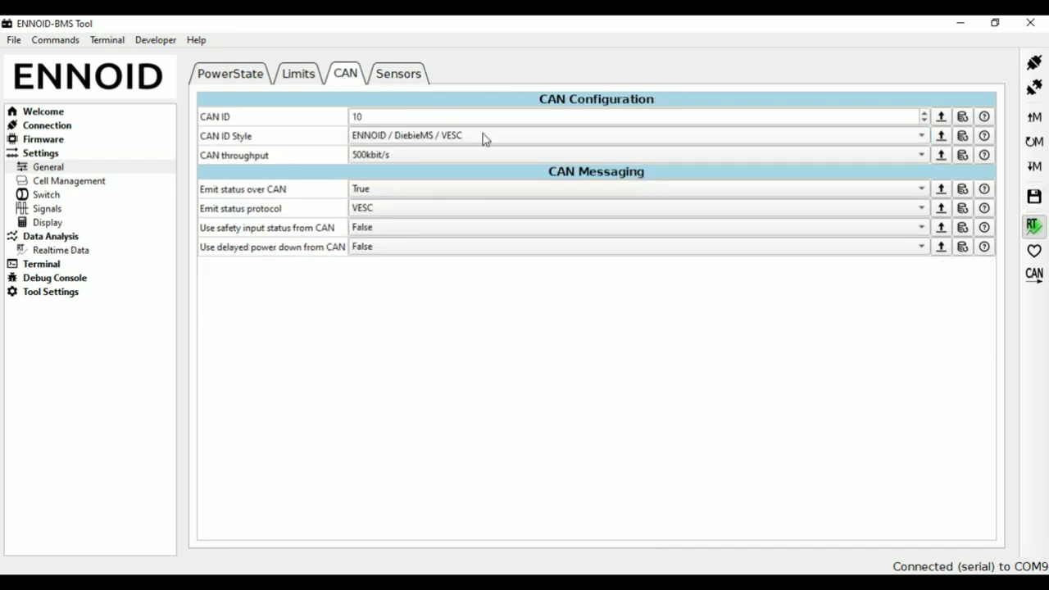
pyautogui.click(922, 137)
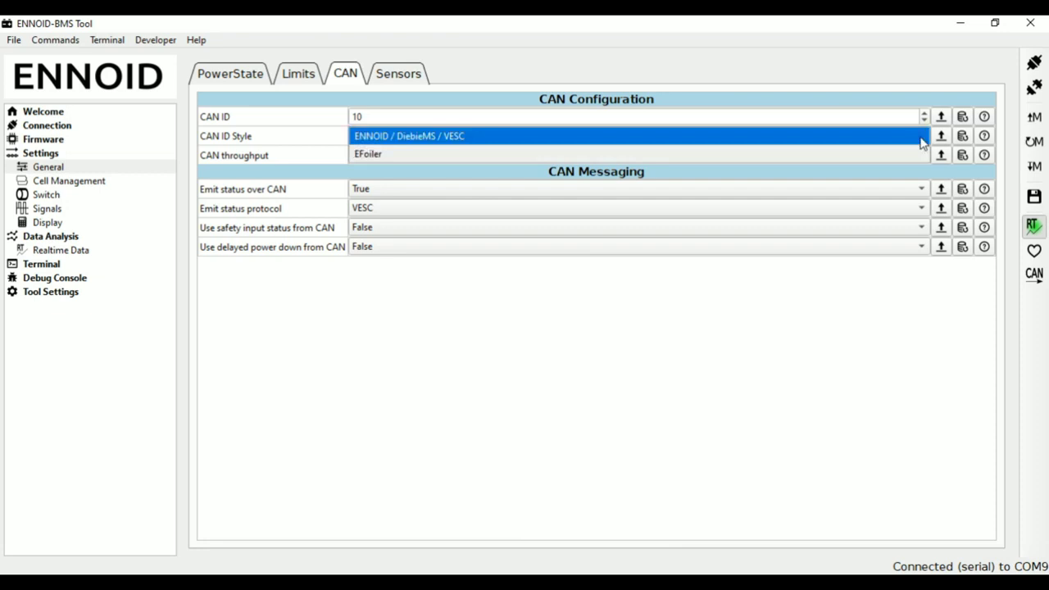
pyautogui.click(921, 141)
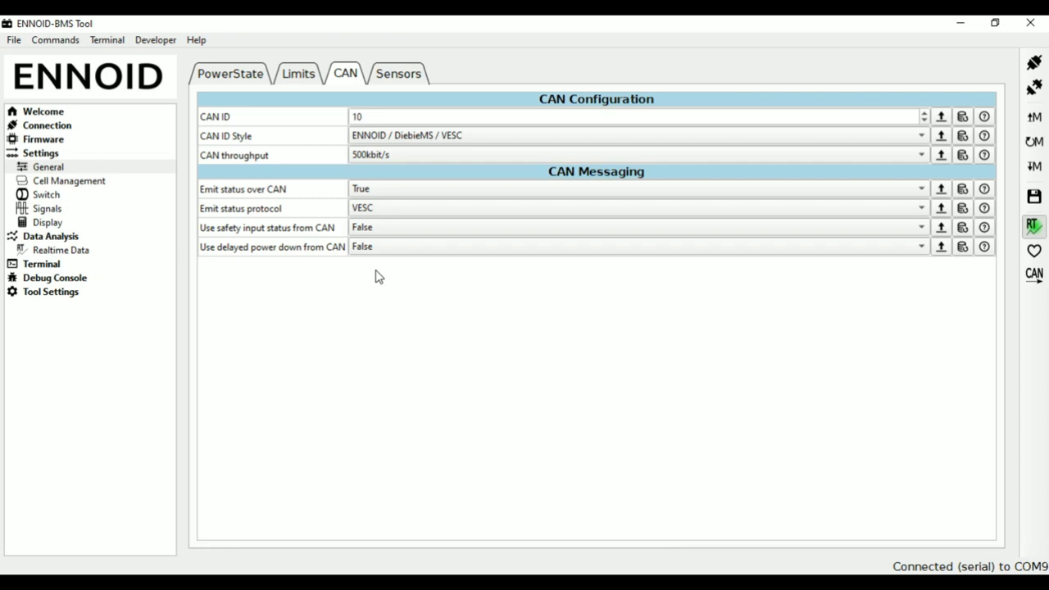
# - Set the max allowed current in the general limits to 80 A and write the configuration to the BMS
pyautogui.click(299, 75)
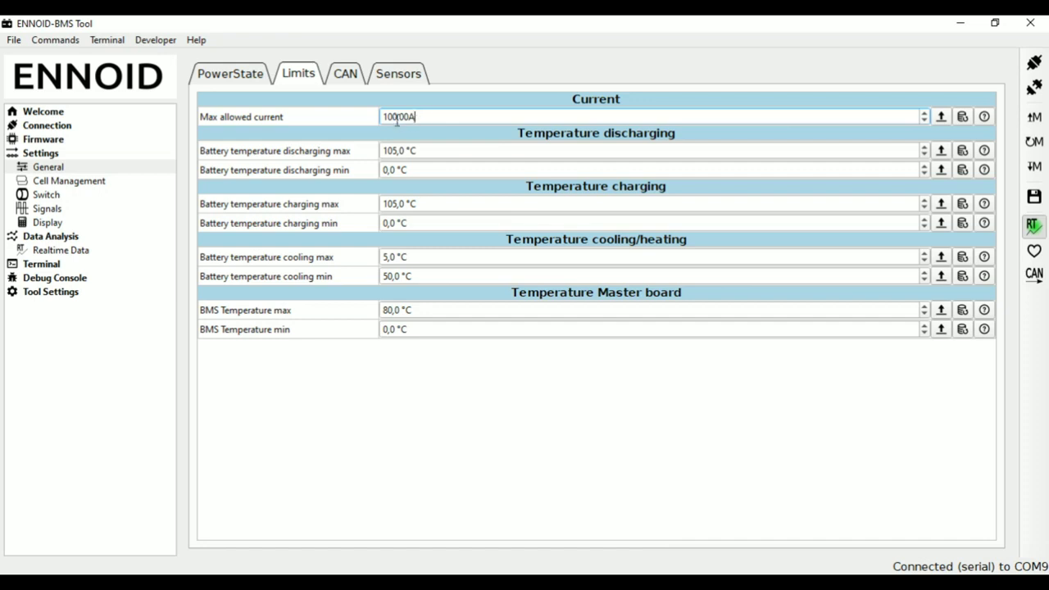
pyautogui.moveTo(395, 117); pyautogui.dragTo(368, 118)
pyautogui.write('80')
pyautogui.click(1034, 167)
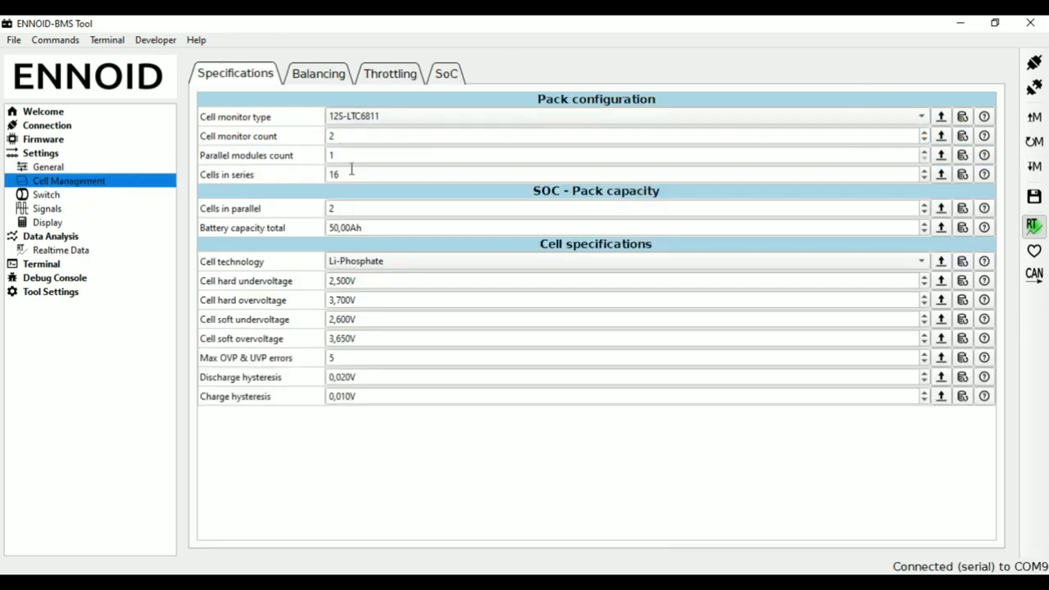
# - Set the pack to 16 cells in series and 1 in parallel, and store the written BMS configuration to flash
pyautogui.moveTo(350, 175); pyautogui.dragTo(331, 178)
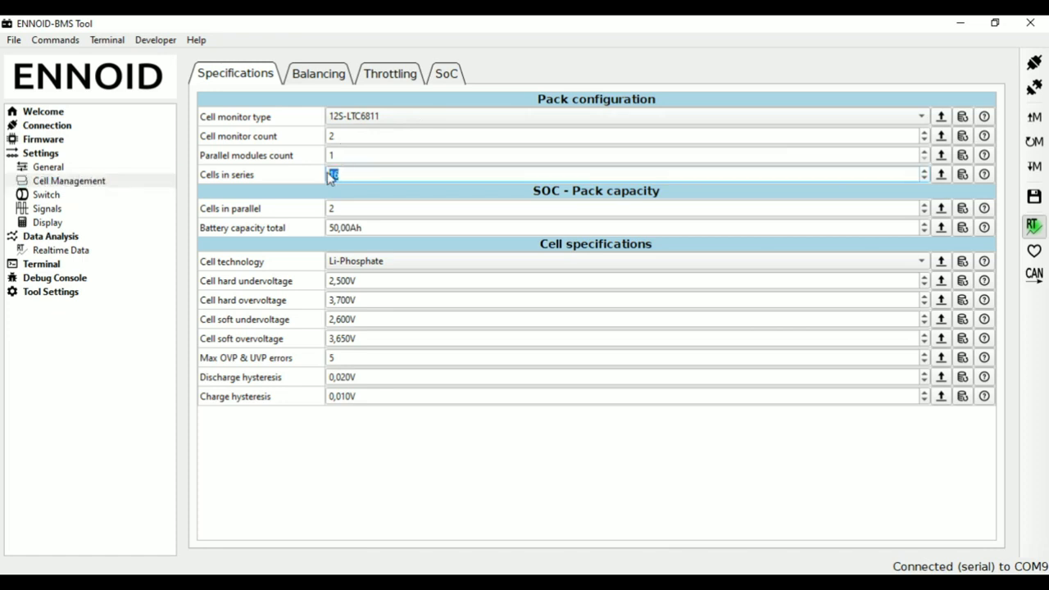
pyautogui.press('BackSpace')
pyautogui.write('16')
pyautogui.press('Tab')
pyautogui.write('1')
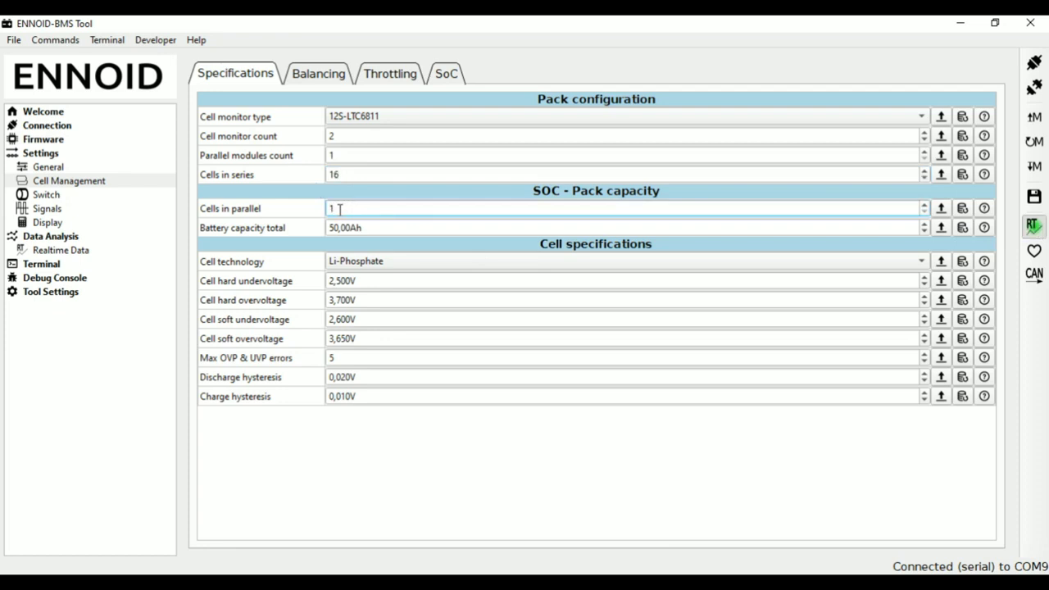
pyautogui.click(1037, 167)
pyautogui.click(1034, 196)
# - Choose Li-Phosphate as the cell technology and open the cell hard overvoltage value for editing
pyautogui.click(367, 264)
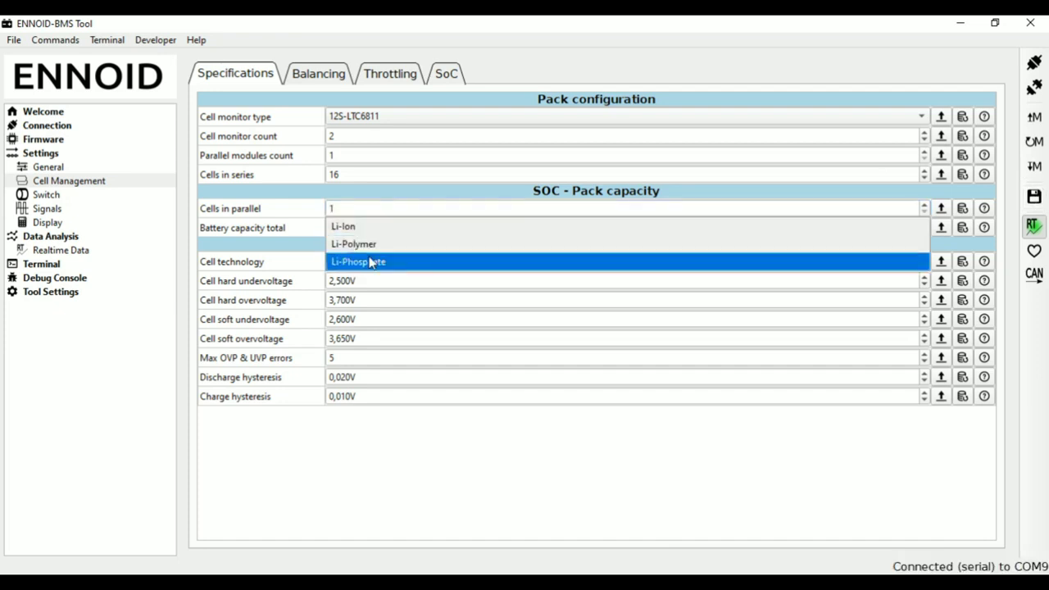
pyautogui.click(371, 262)
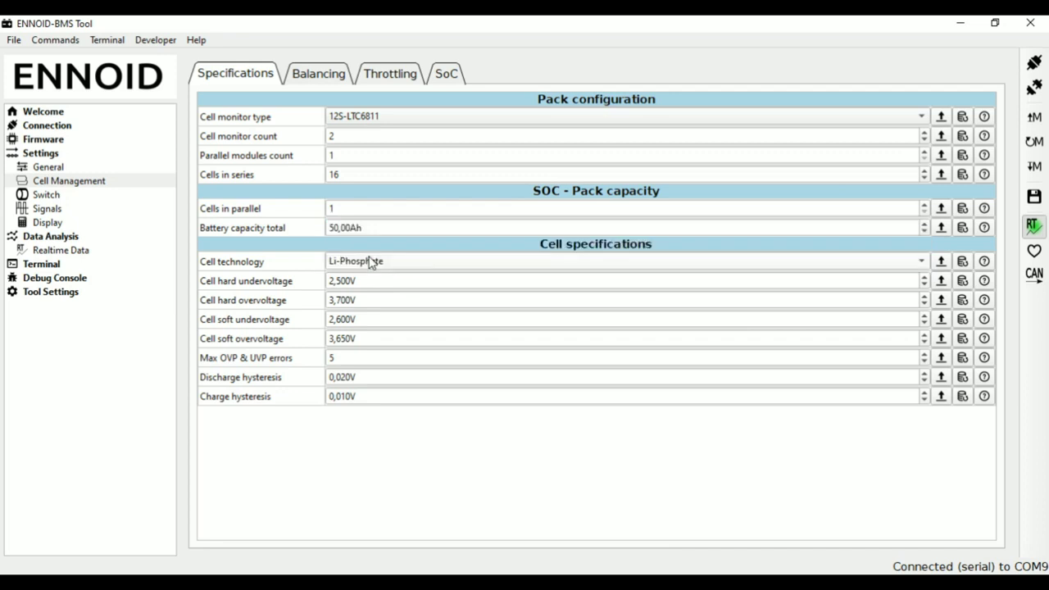
pyautogui.click(342, 300)
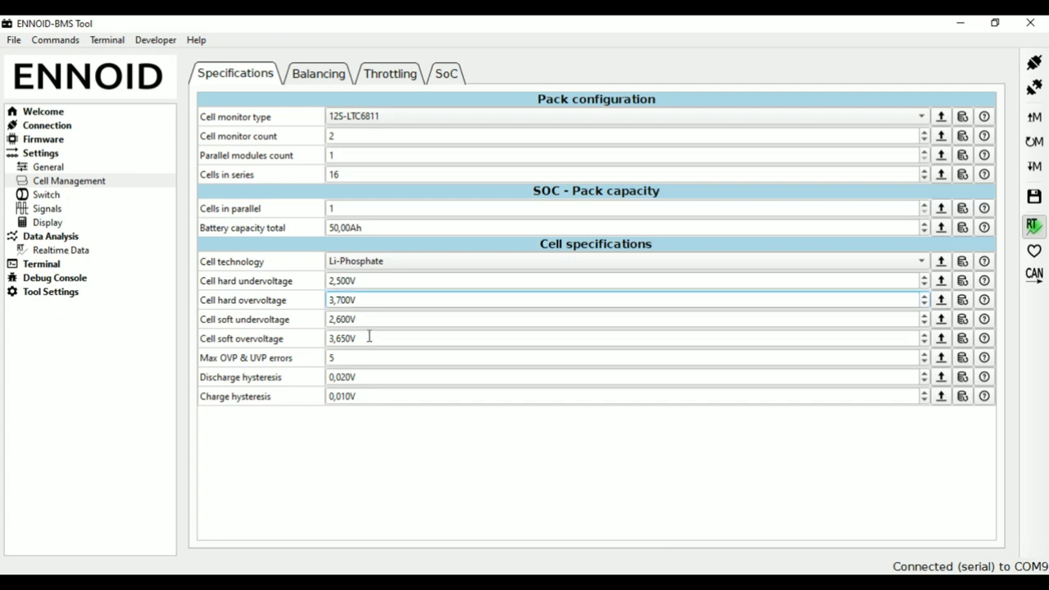
# - Set the cell hard overvoltage to 3.650 V and the cell soft overvoltage to 3.600 V
pyautogui.press('Right')
pyautogui.press('BackSpace')
pyautogui.press('BackSpace')
pyautogui.write('65')
pyautogui.click(349, 338)
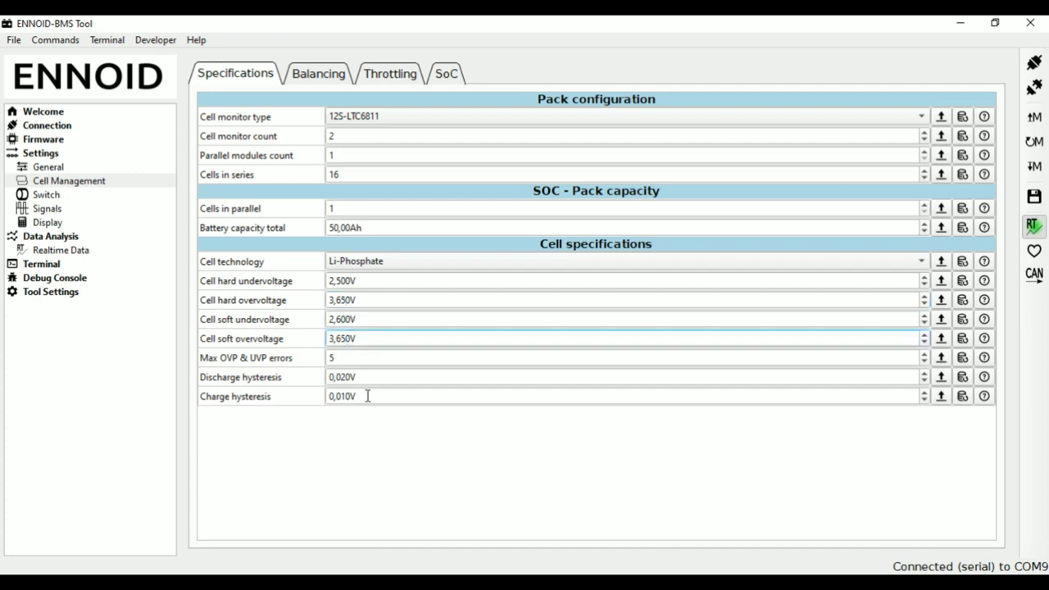
pyautogui.press('BackSpace')
pyautogui.write('0')
# - Check the cell soft undervoltage and cell hard undervoltage values in the cell specifications
pyautogui.click(354, 320)
pyautogui.moveTo(354, 320); pyautogui.dragTo(326, 323)
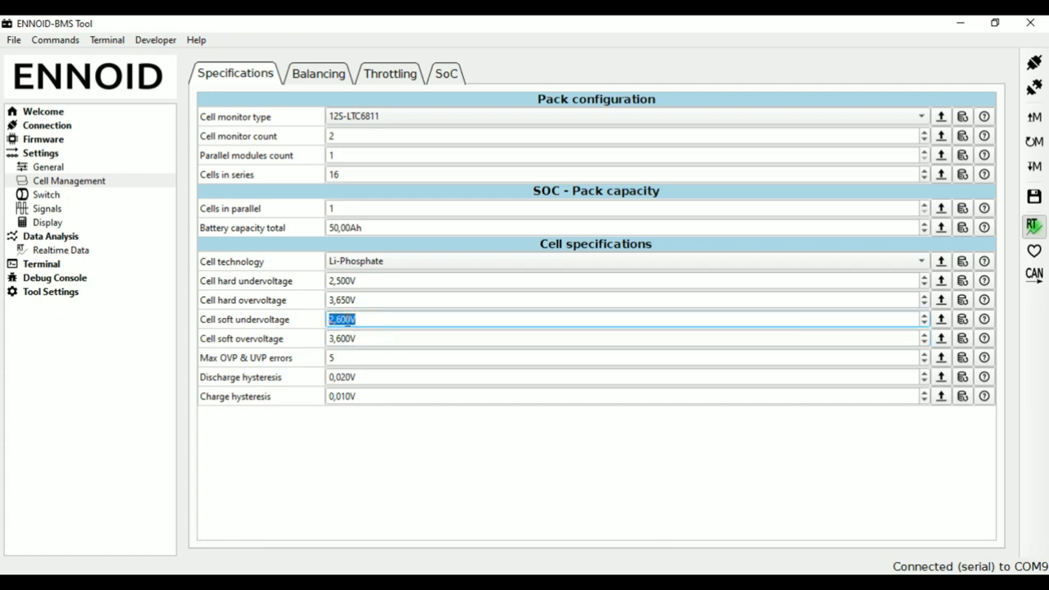
pyautogui.click(366, 281)
pyautogui.moveTo(366, 282); pyautogui.dragTo(335, 281)
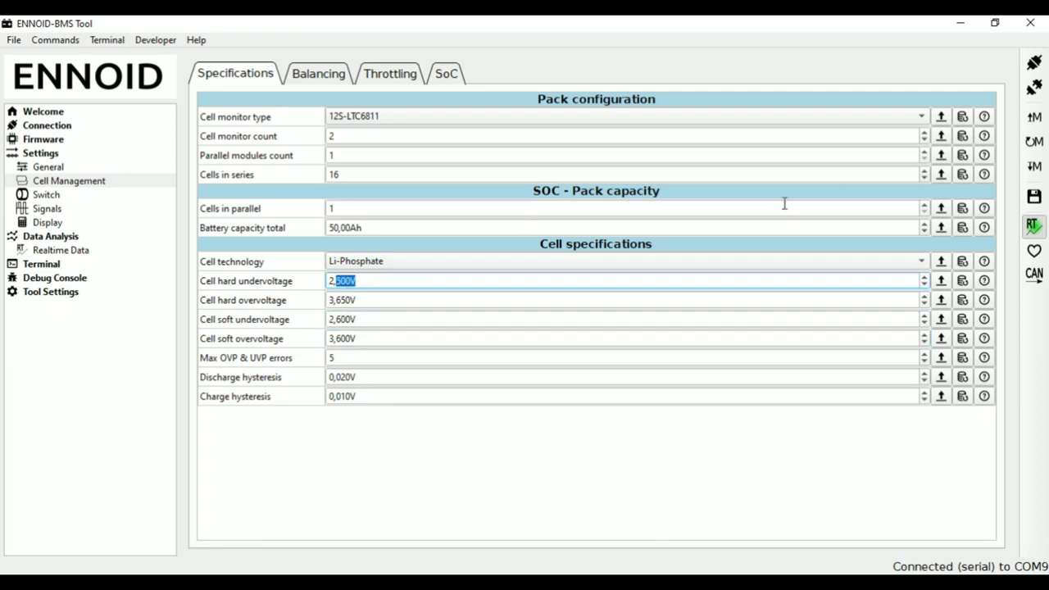
# - Review the balancing configuration, reading the help on the cell balance interval and keeping Cell Balance All Time at False
pyautogui.click(321, 78)
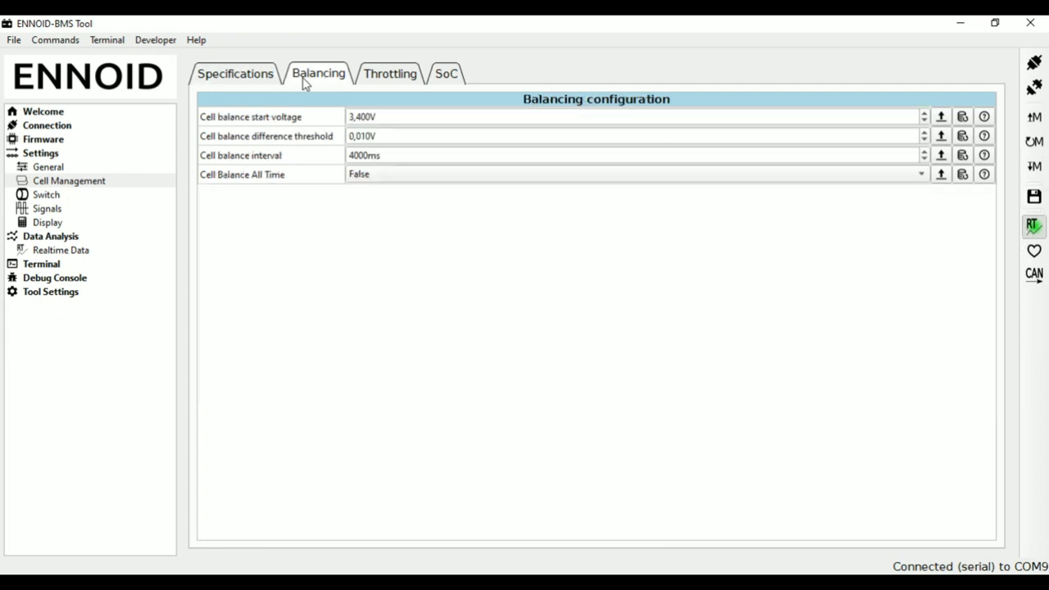
pyautogui.click(382, 136)
pyautogui.moveTo(382, 136); pyautogui.dragTo(346, 141)
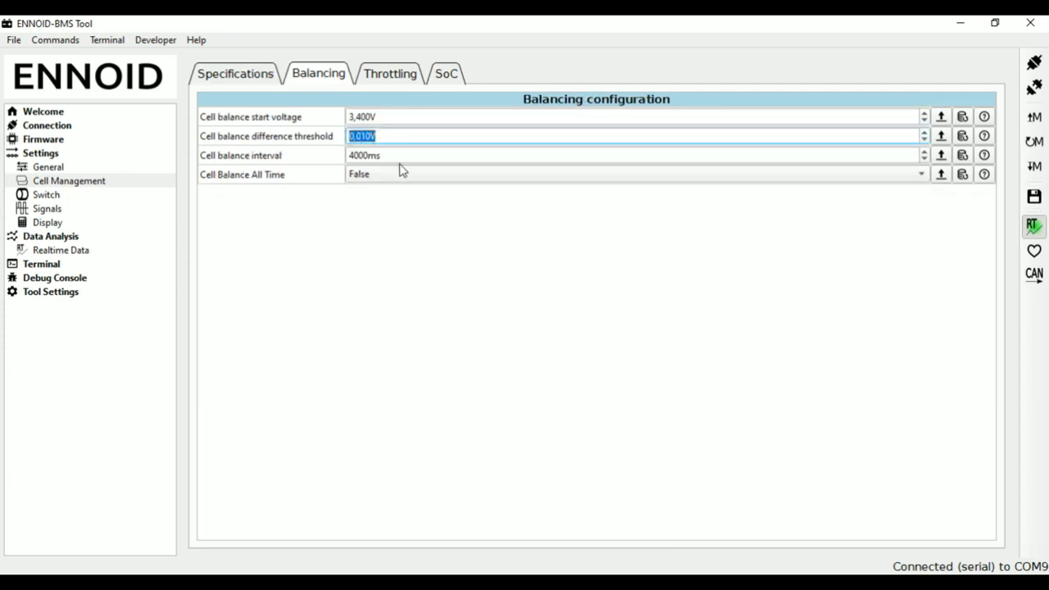
pyautogui.click(257, 173)
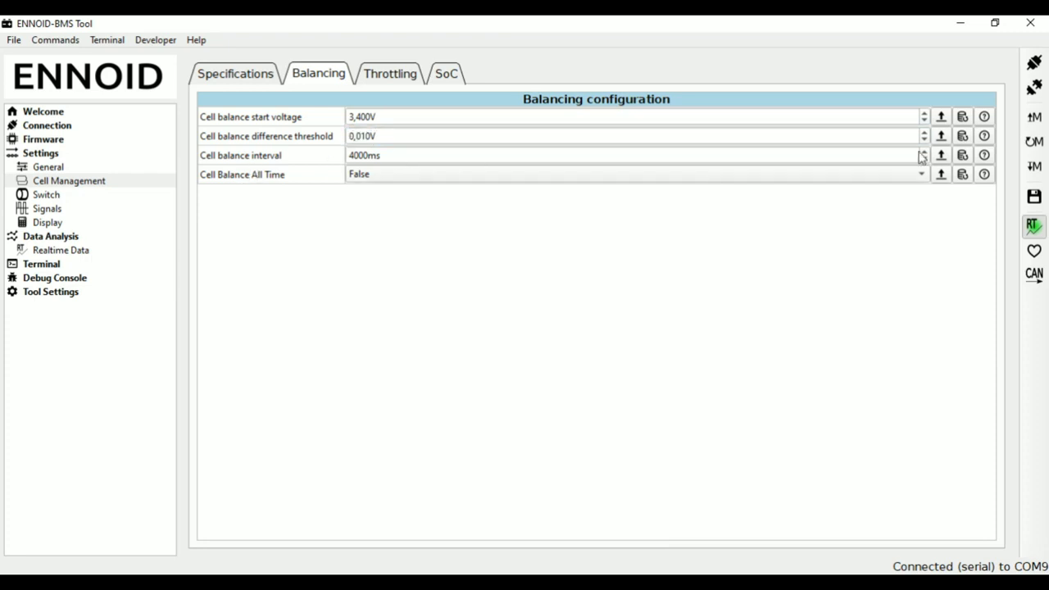
pyautogui.click(984, 156)
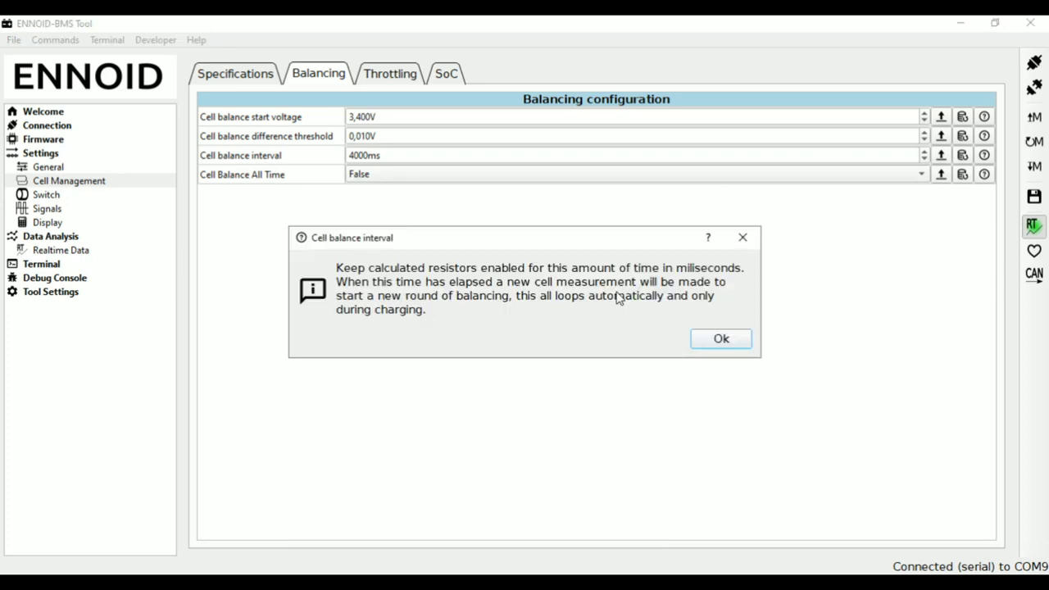
pyautogui.click(743, 239)
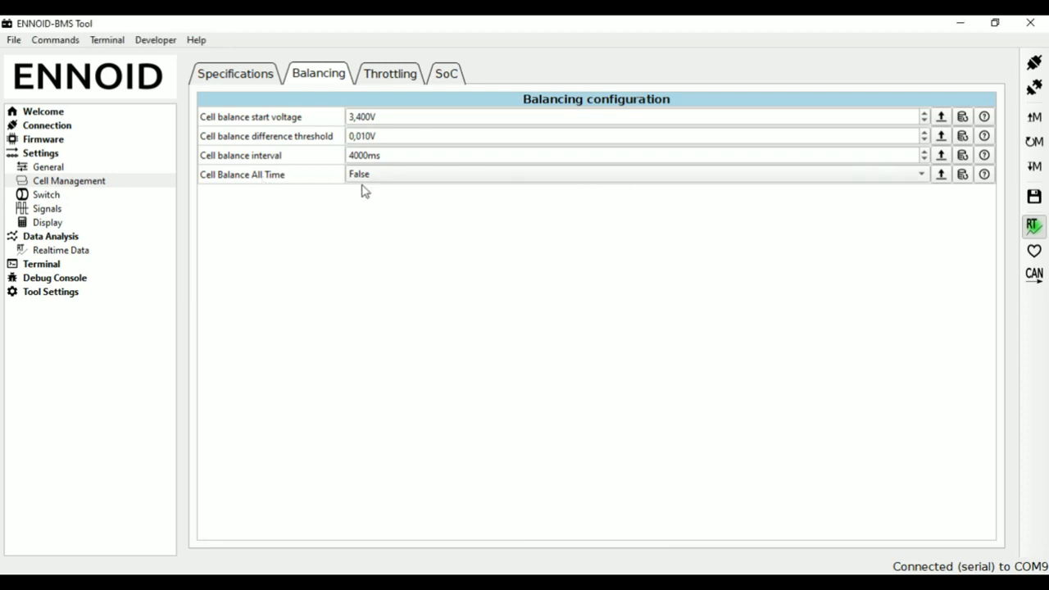
pyautogui.click(388, 180)
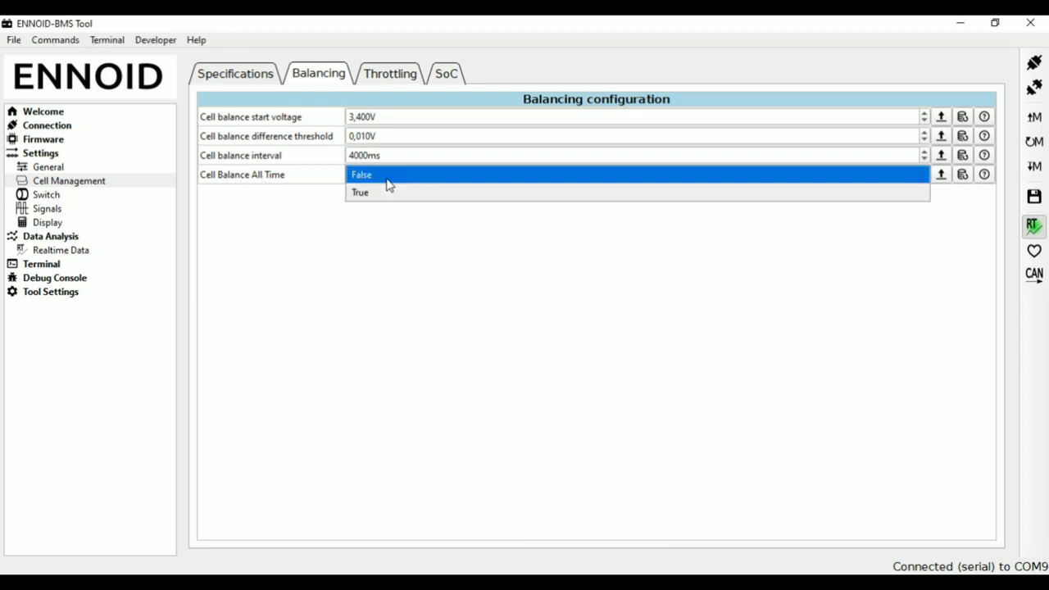
pyautogui.click(388, 178)
# - Review the cell throttling and SoC settings, and the discharge and charge switch settings
pyautogui.click(384, 73)
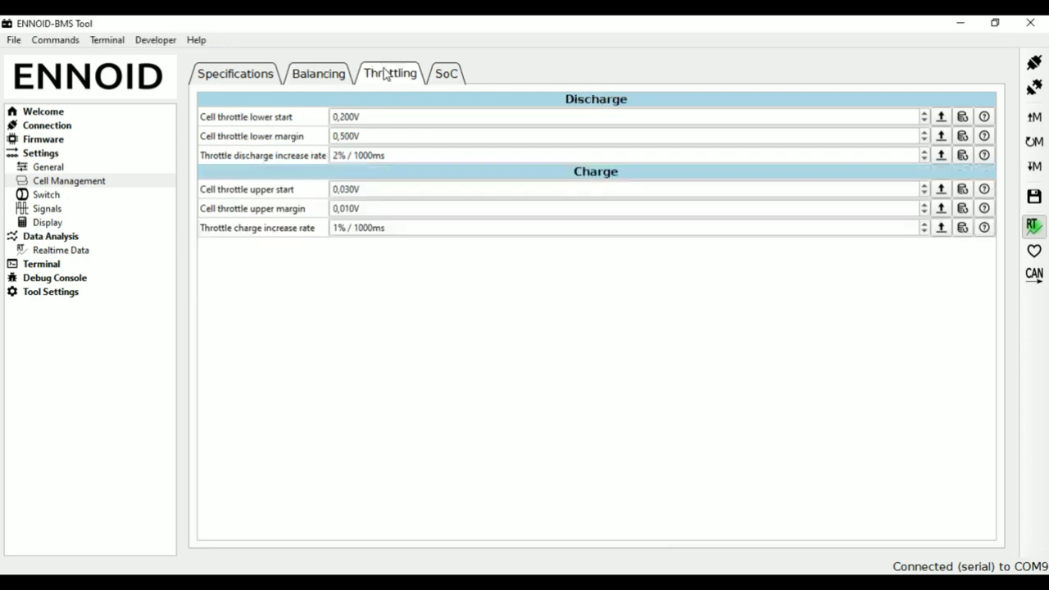
pyautogui.click(447, 82)
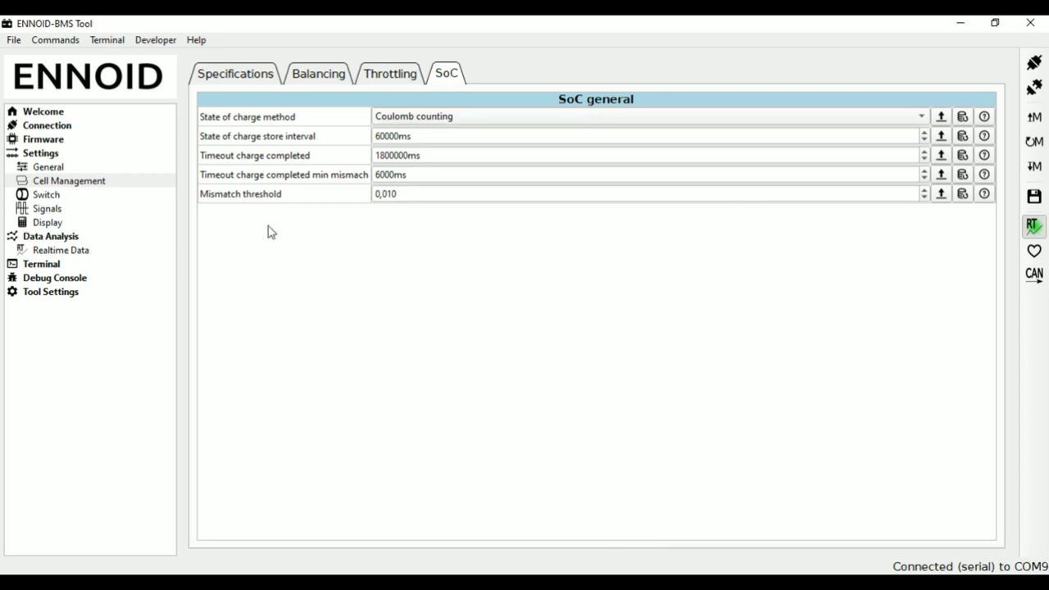
pyautogui.click(54, 197)
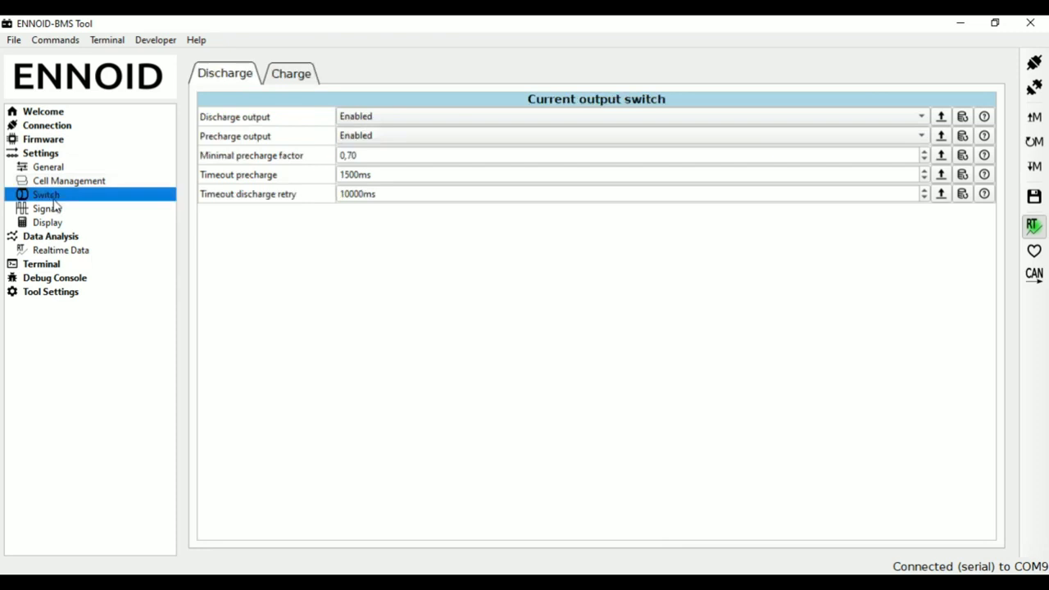
pyautogui.click(291, 79)
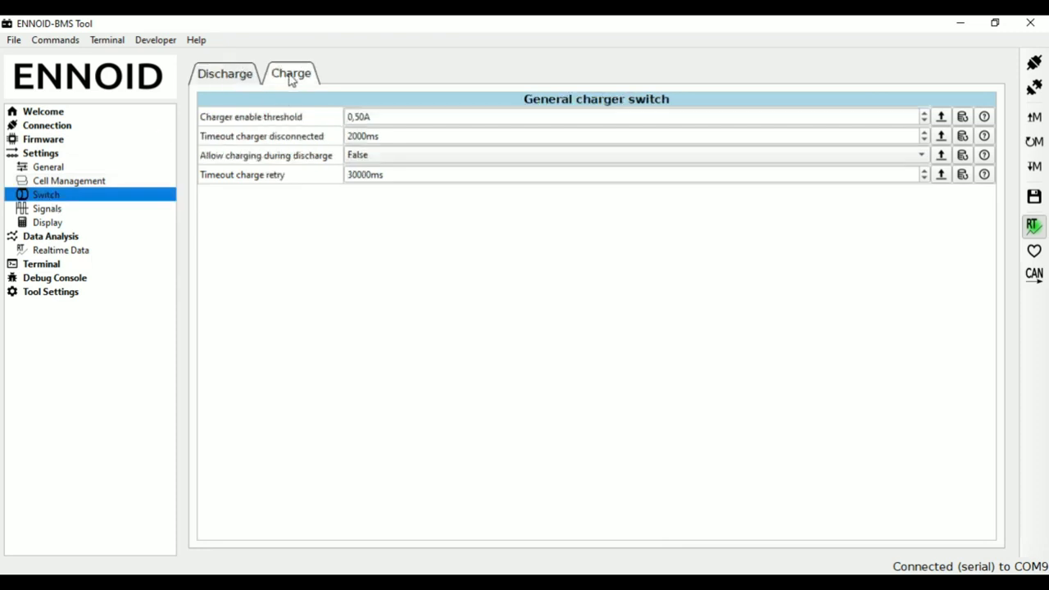
# - Review the signal settings and conditions, keeping SumOfIndividualCellVoltages as the voltage data source
pyautogui.click(49, 209)
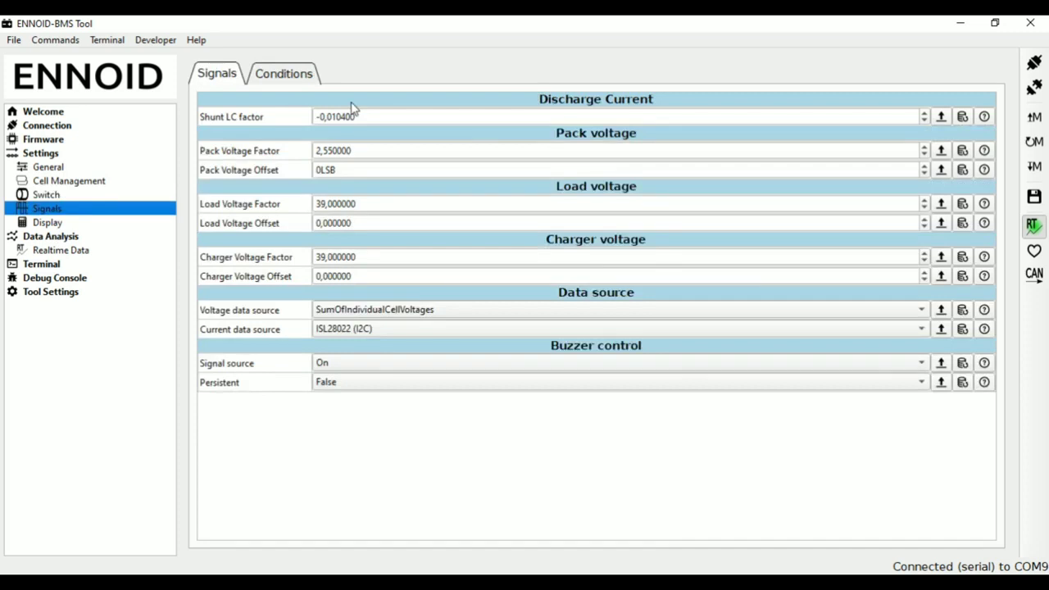
pyautogui.click(348, 316)
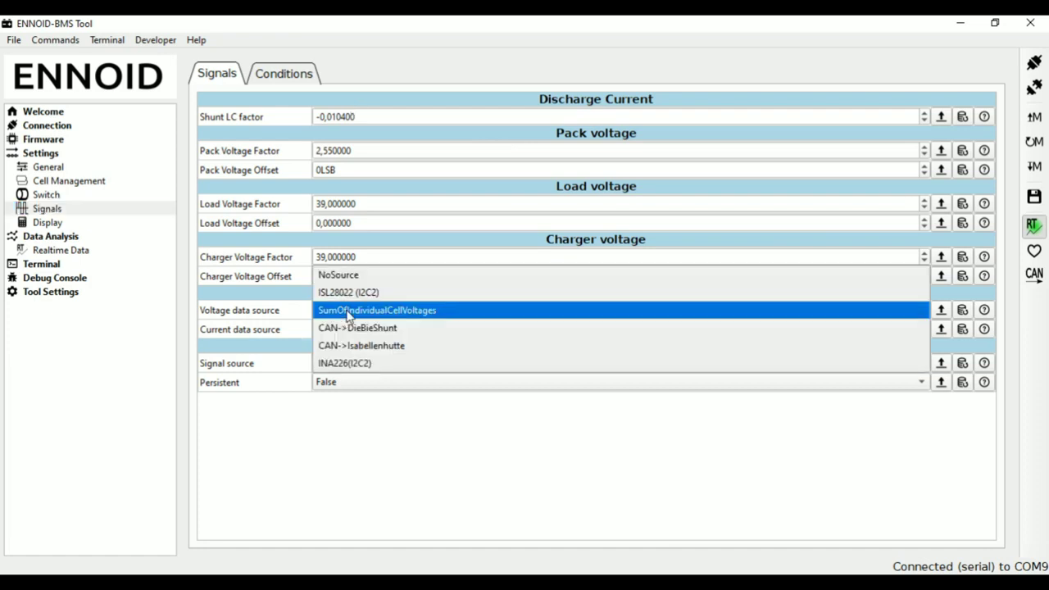
pyautogui.click(348, 316)
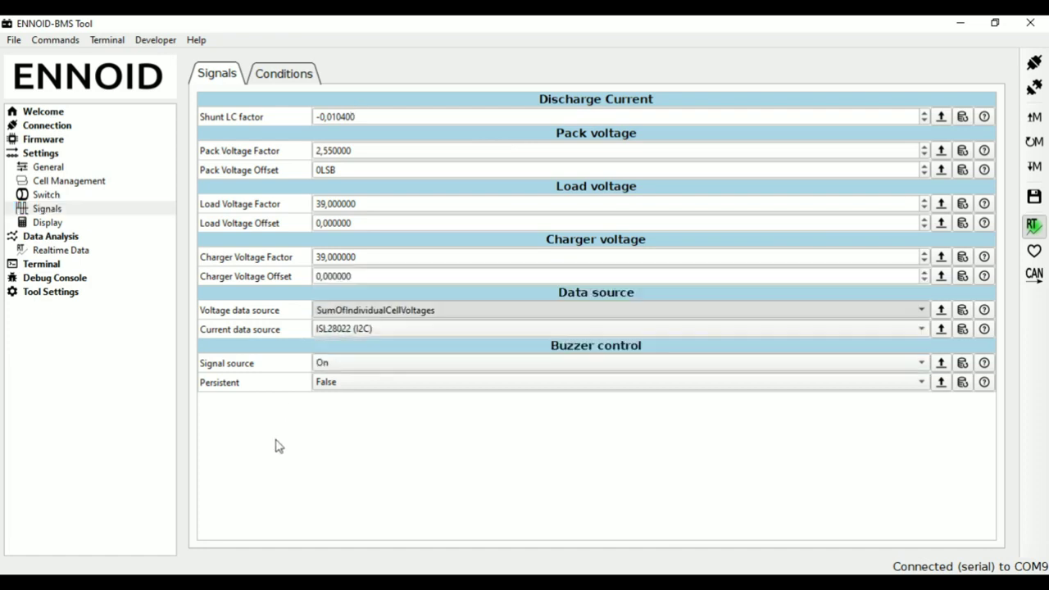
pyautogui.click(344, 312)
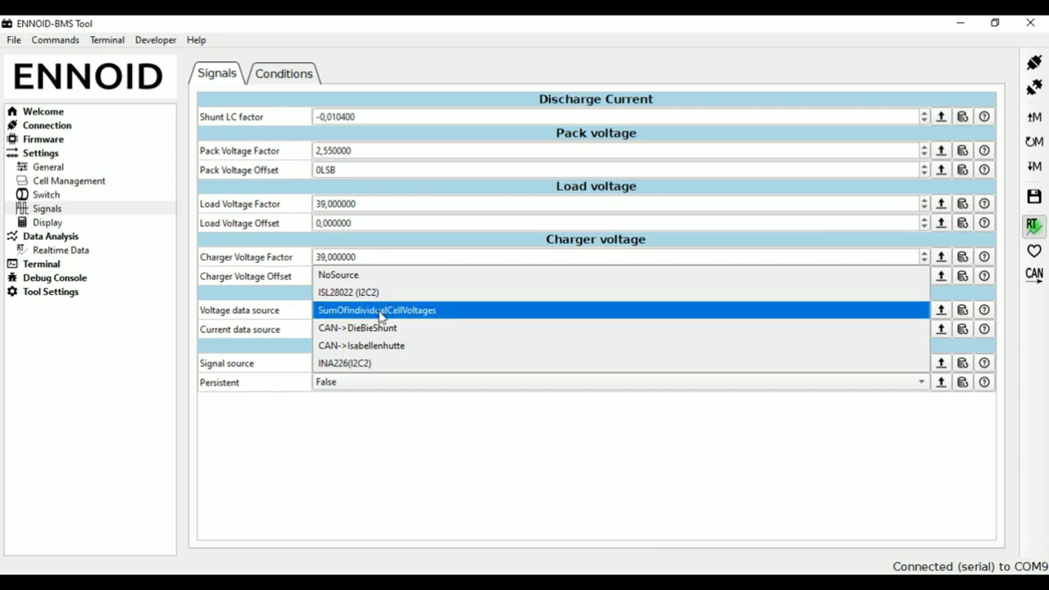
pyautogui.click(381, 315)
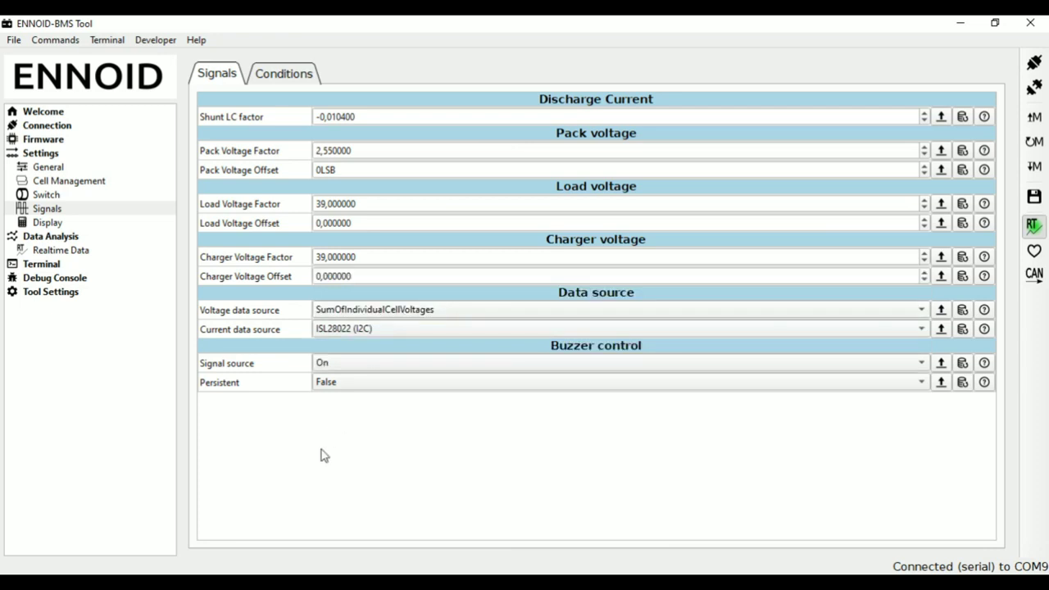
pyautogui.click(291, 75)
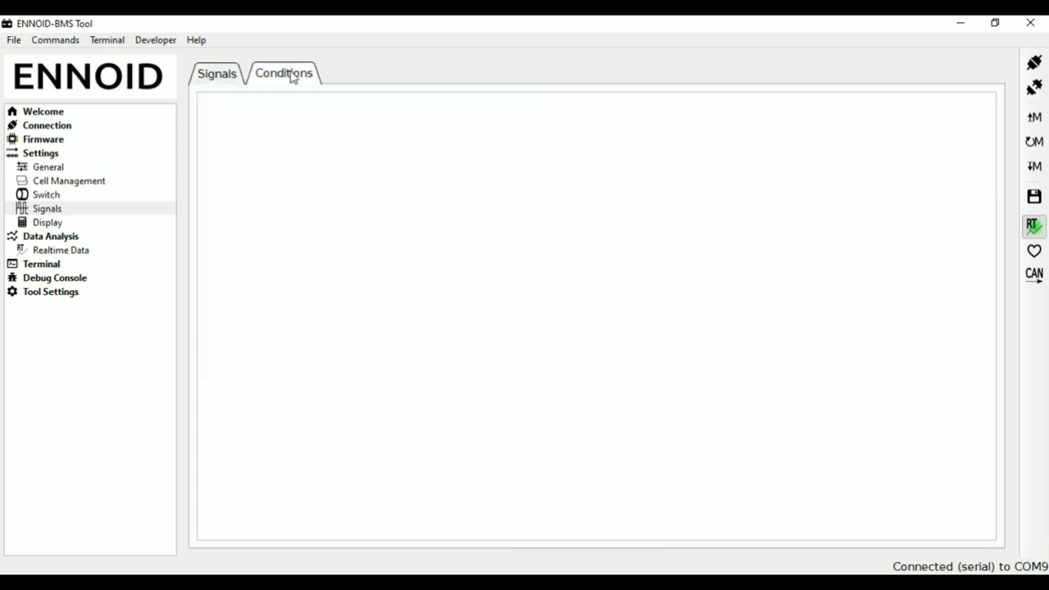
pyautogui.click(226, 78)
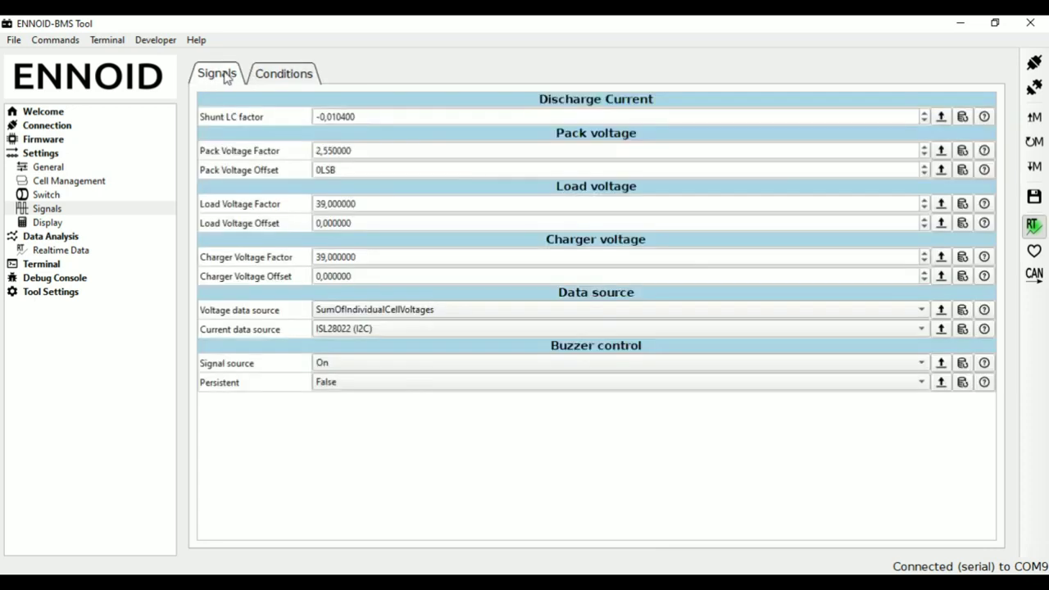
# - Review the display durations and the custom display options, keeping the display style at Advanced
pyautogui.click(106, 222)
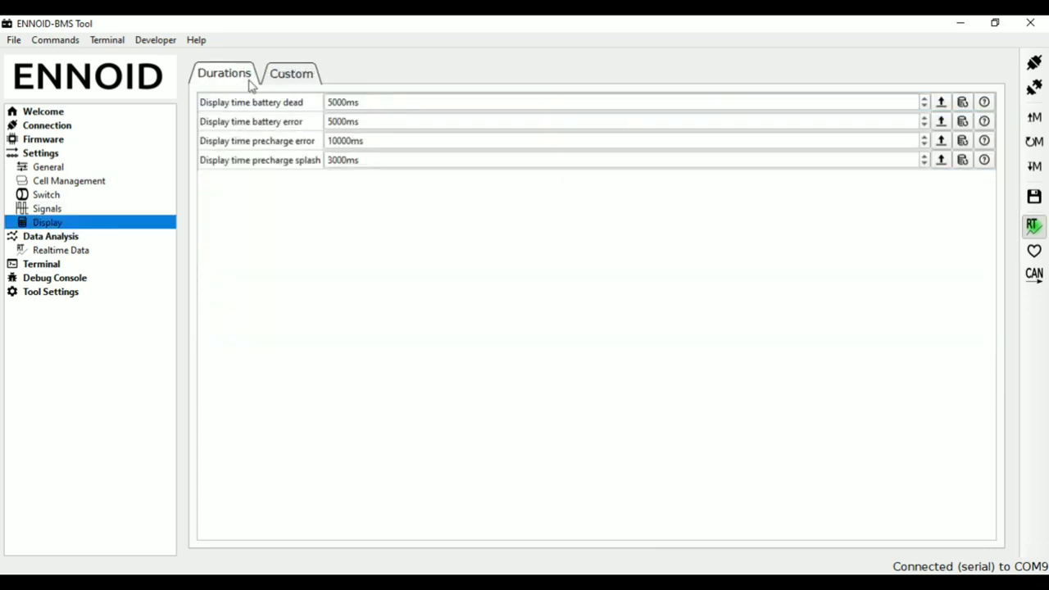
pyautogui.click(291, 78)
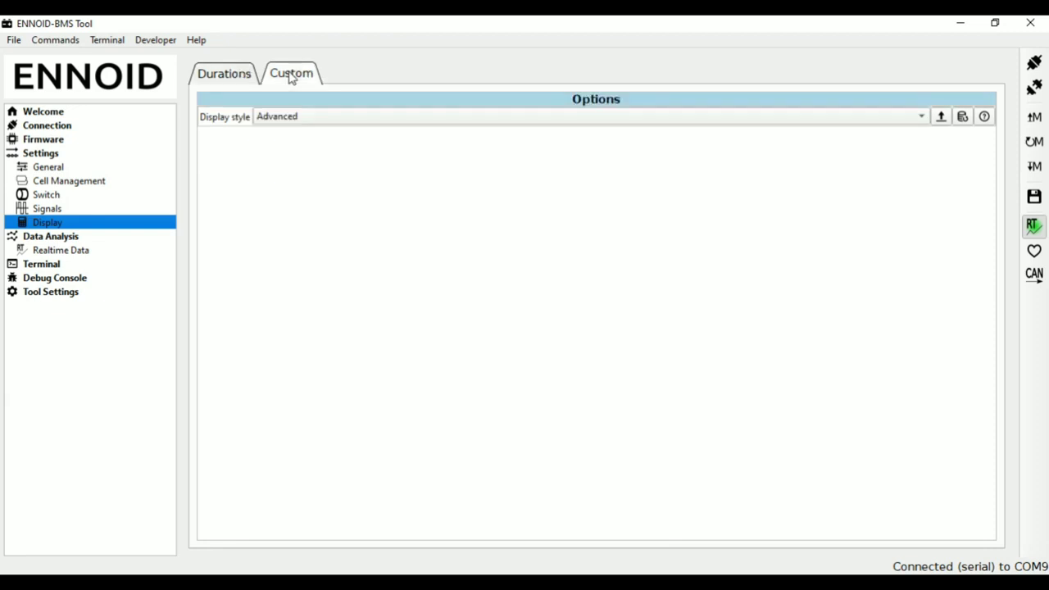
pyautogui.click(283, 118)
pyautogui.click(284, 115)
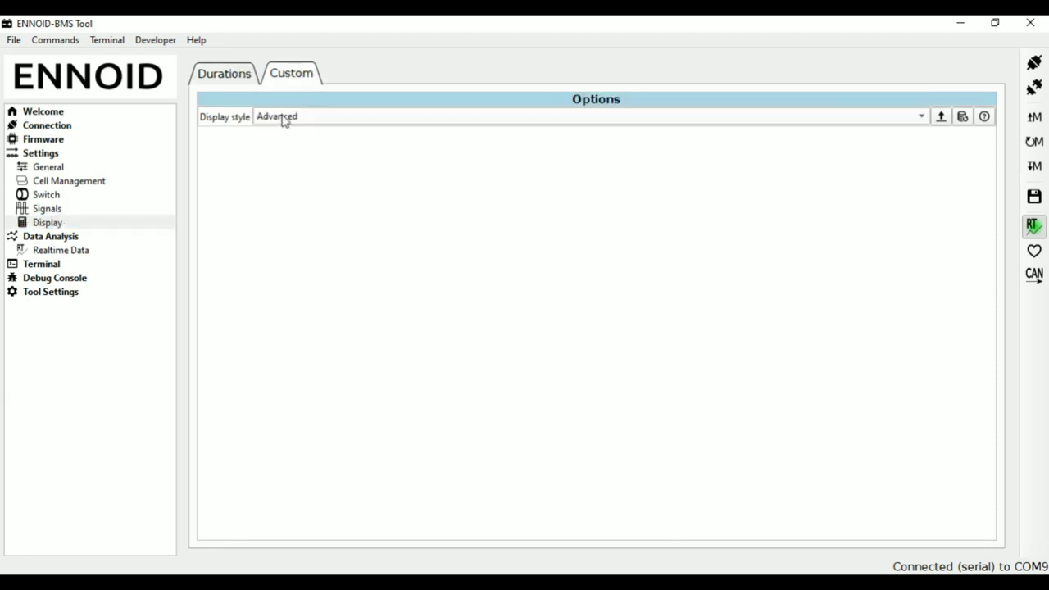
pyautogui.click(217, 76)
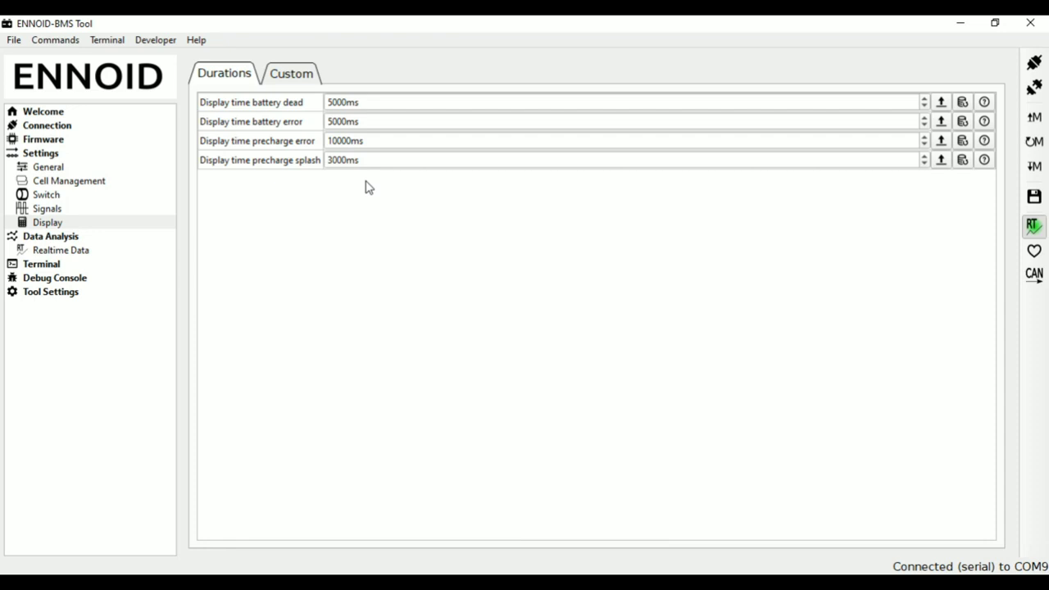
# - Examine the realtime cell voltages and pack readings, switching the realtime data stream off and on again
pyautogui.click(74, 249)
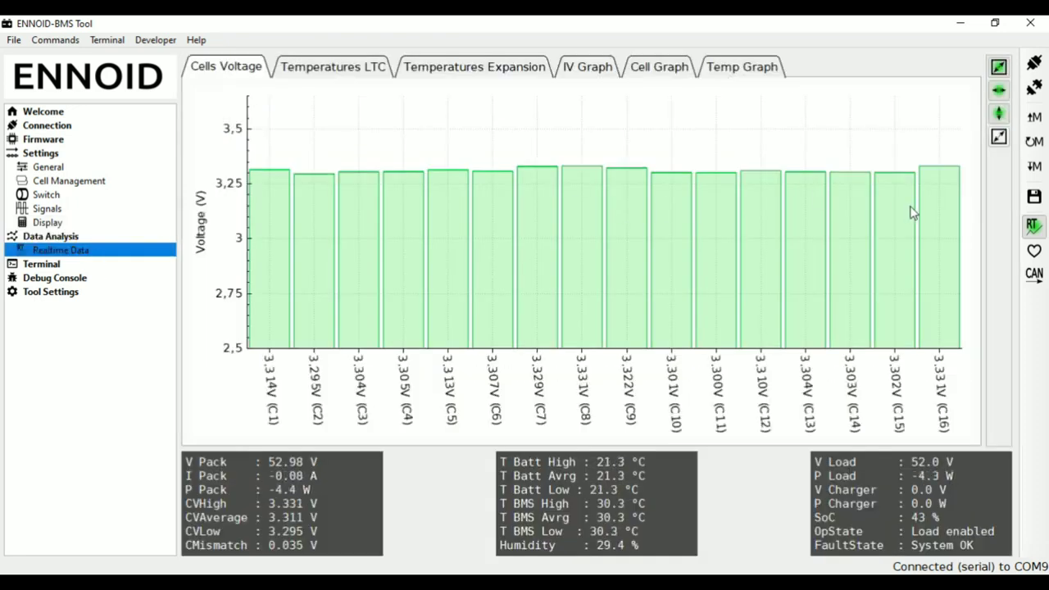
pyautogui.click(1036, 232)
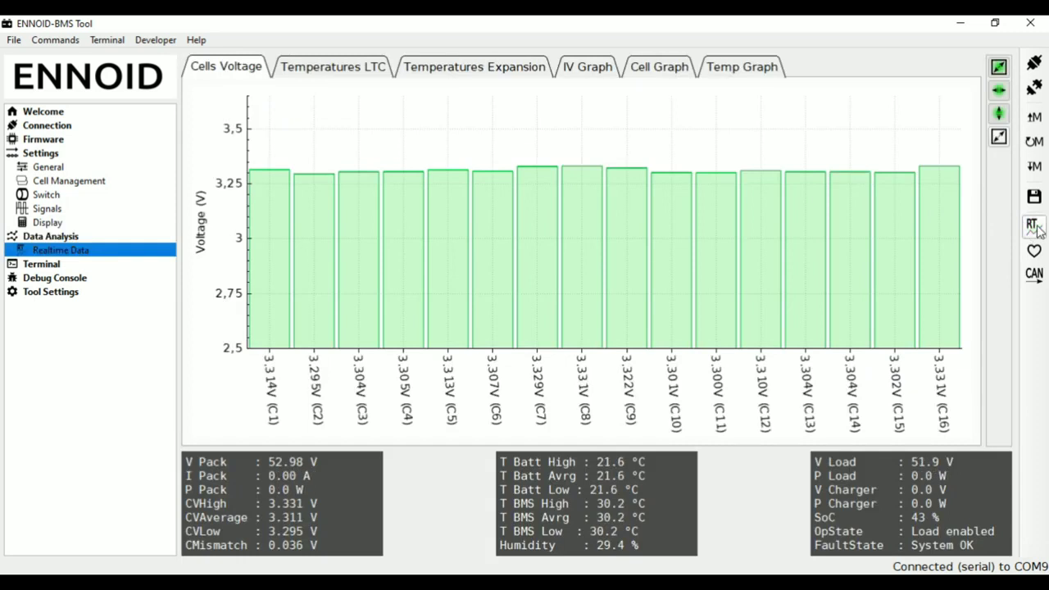
pyautogui.click(1037, 234)
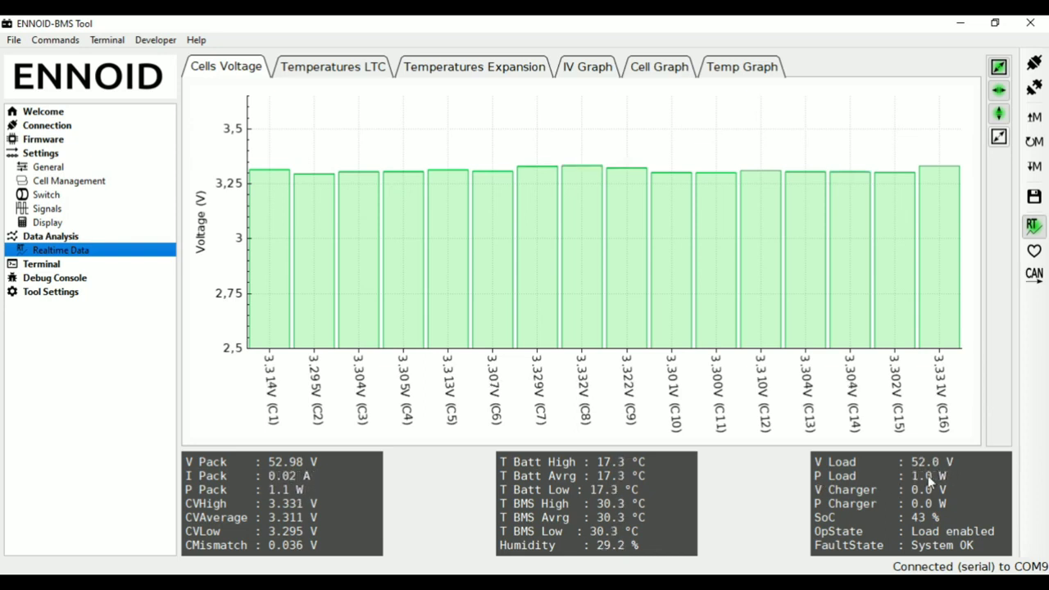
# - Examine the realtime LTC temperatures and the IV, cell voltage and temperature graphs
pyautogui.click(334, 68)
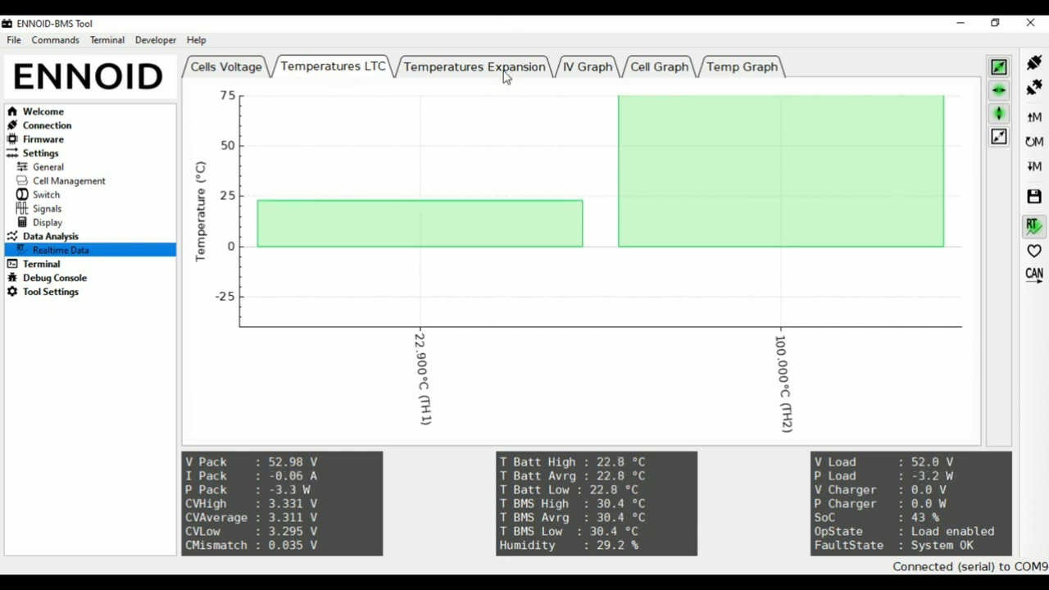
pyautogui.click(586, 67)
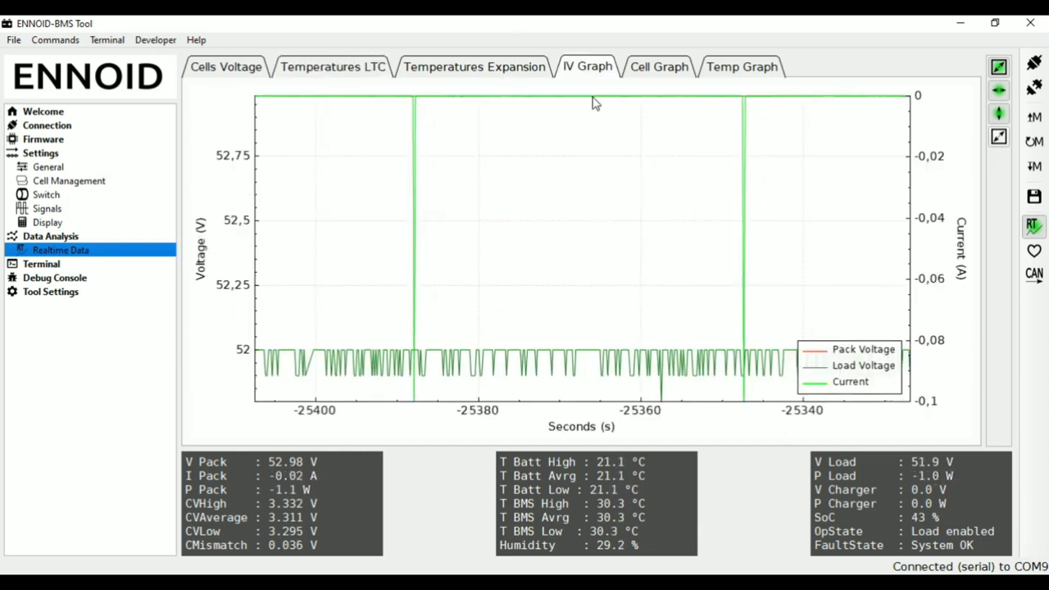
pyautogui.click(648, 68)
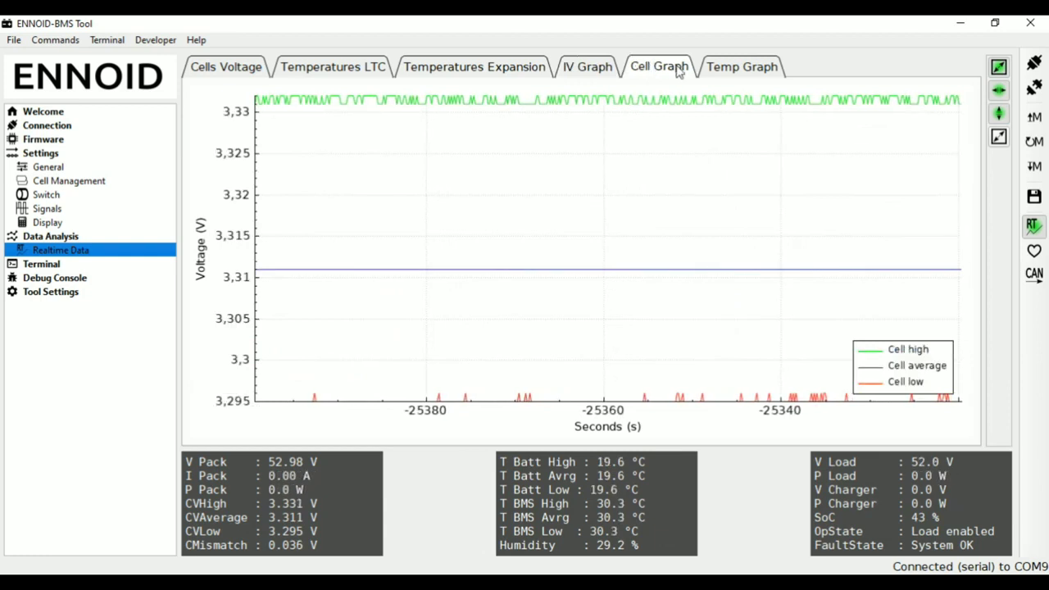
pyautogui.click(726, 72)
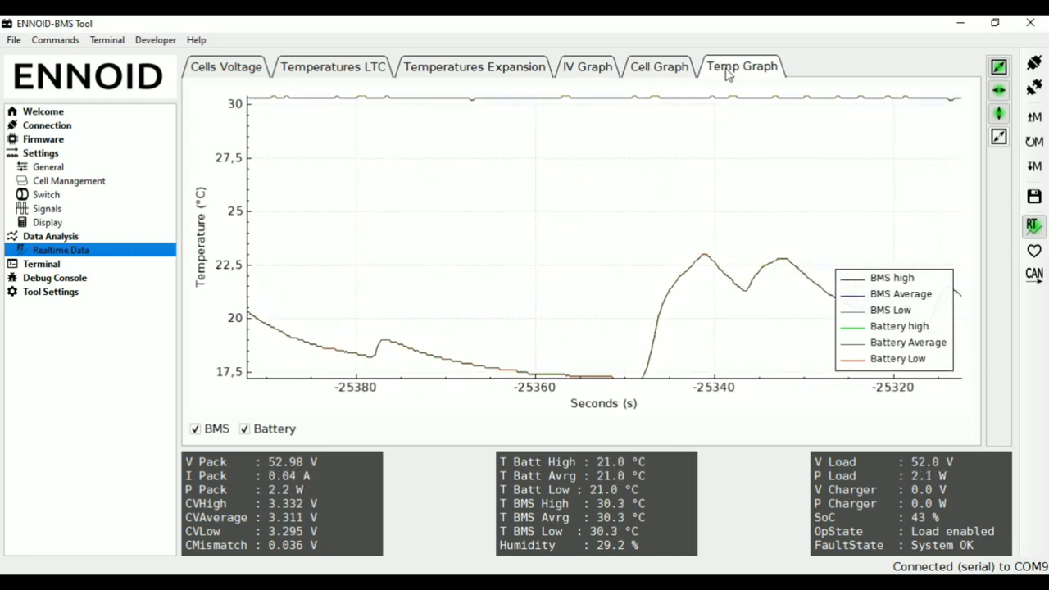
pyautogui.click(595, 69)
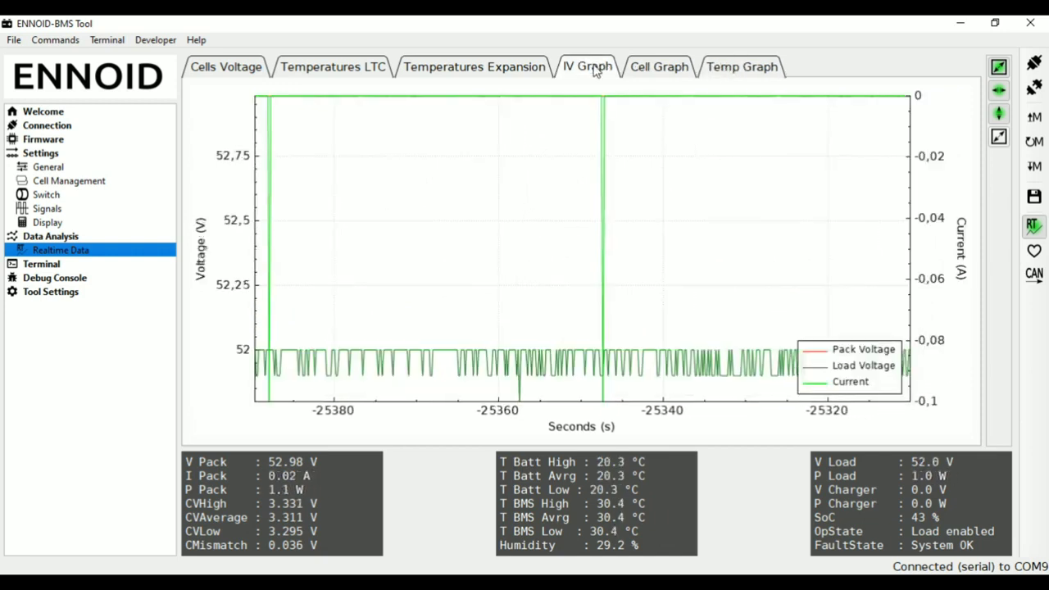
# - Look at the BMS terminal and its command entry line
pyautogui.click(42, 265)
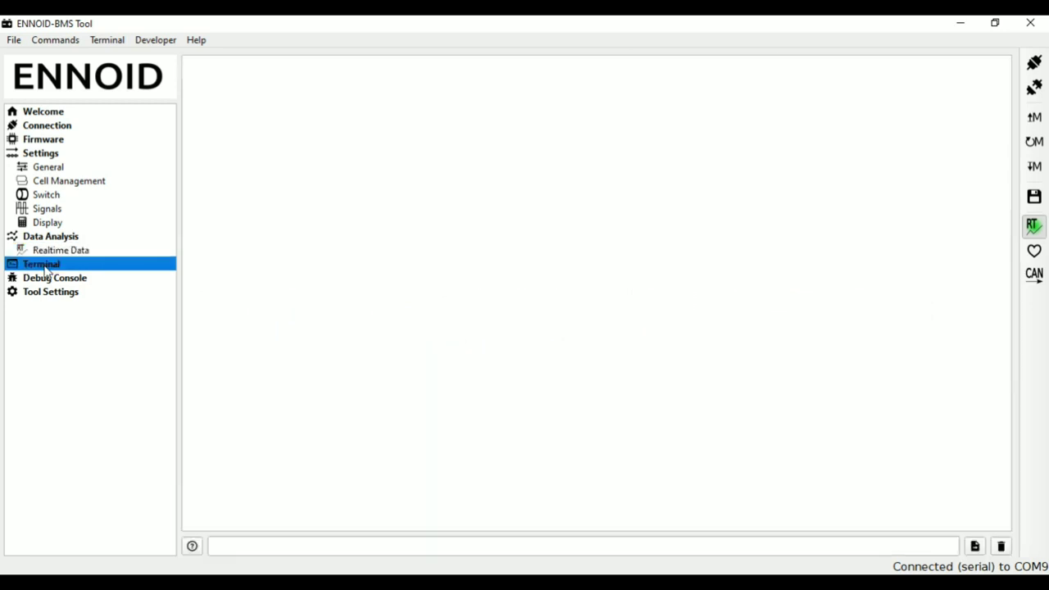
pyautogui.click(237, 546)
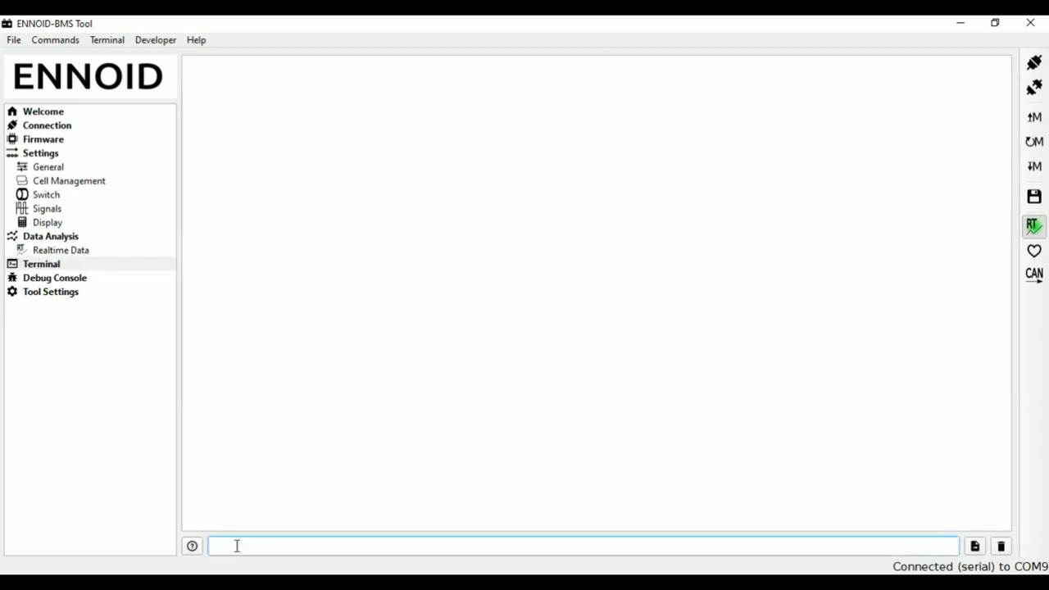
# - From the general settings, write and save the BMS configuration to flash, and disconnect from the BMS
pyautogui.click(60, 146)
pyautogui.click(41, 153)
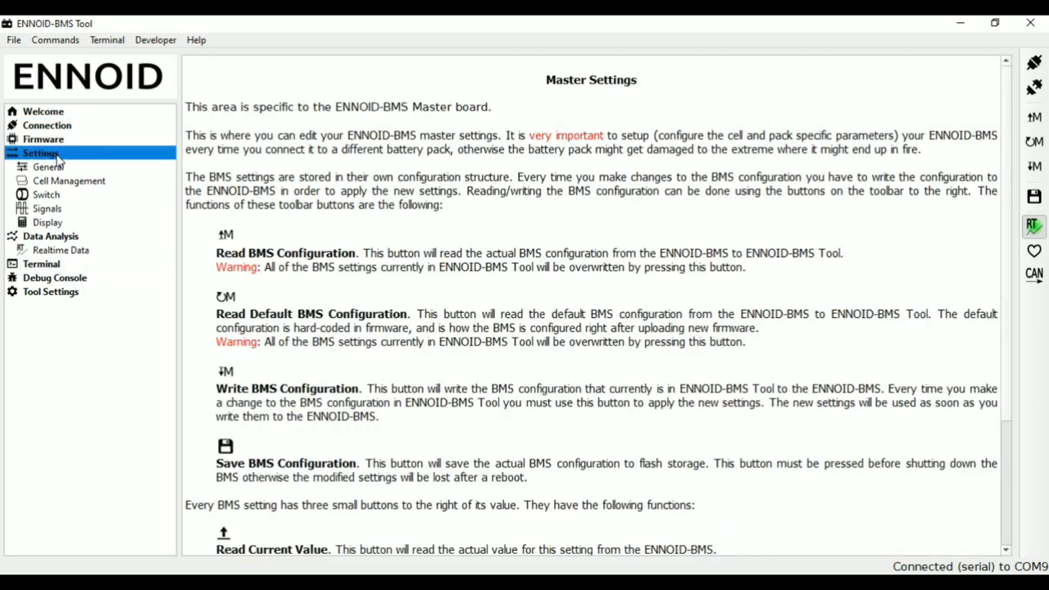
pyautogui.click(54, 170)
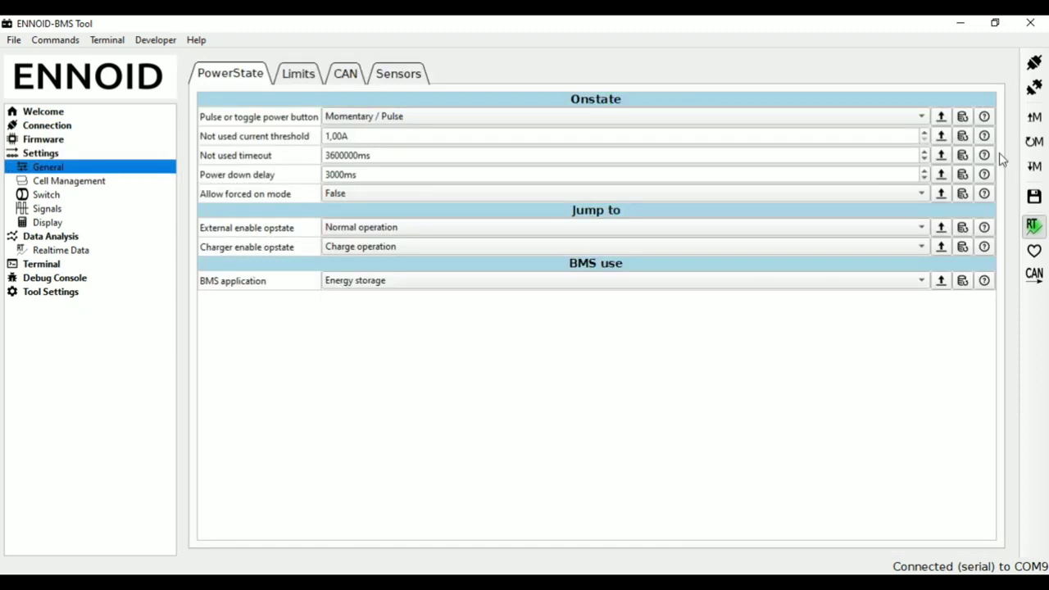
pyautogui.click(1038, 173)
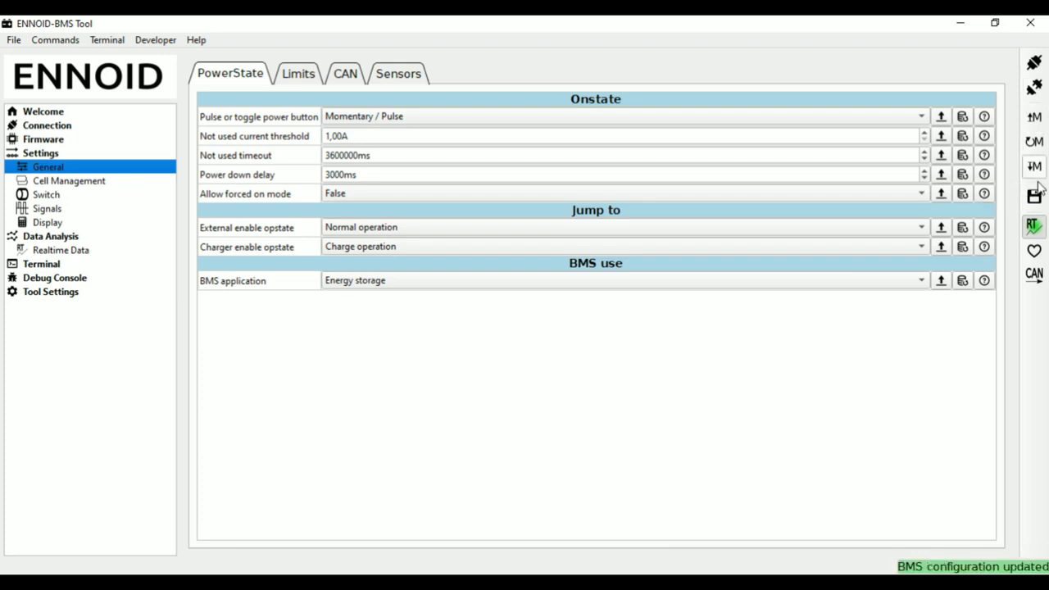
pyautogui.click(1036, 198)
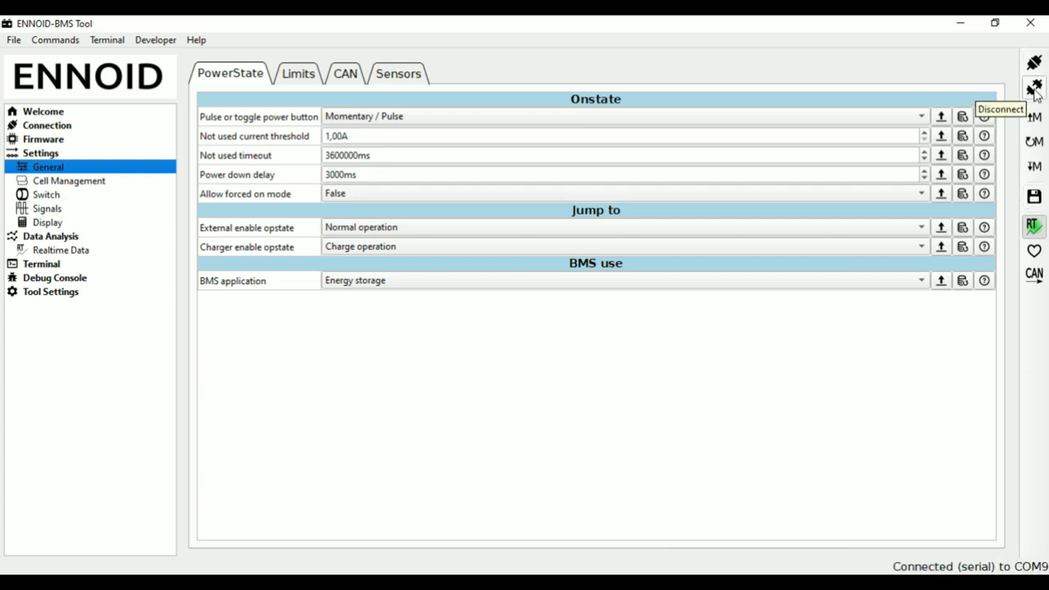
pyautogui.click(1035, 92)
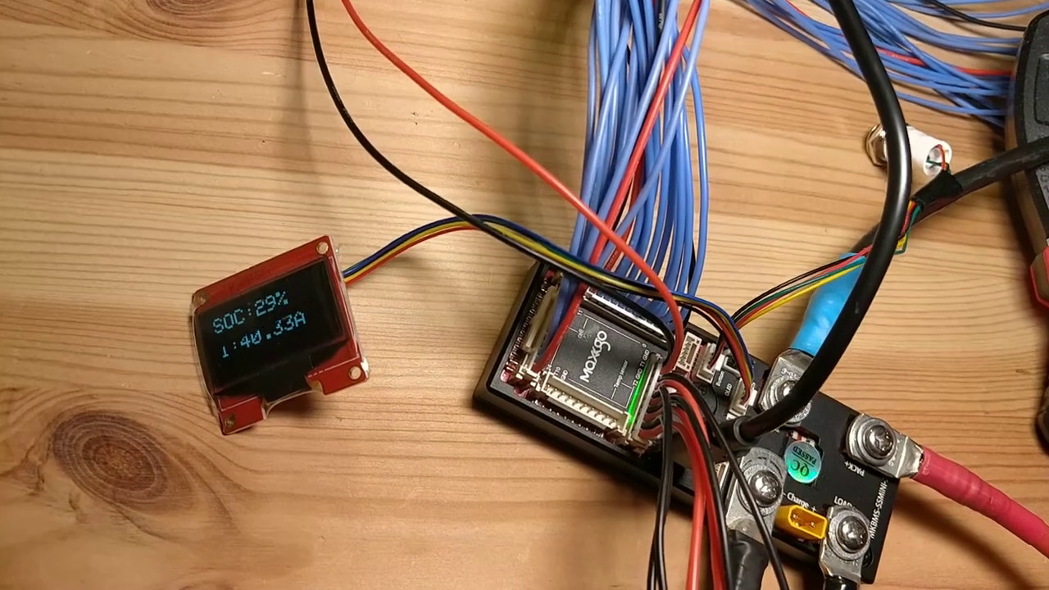